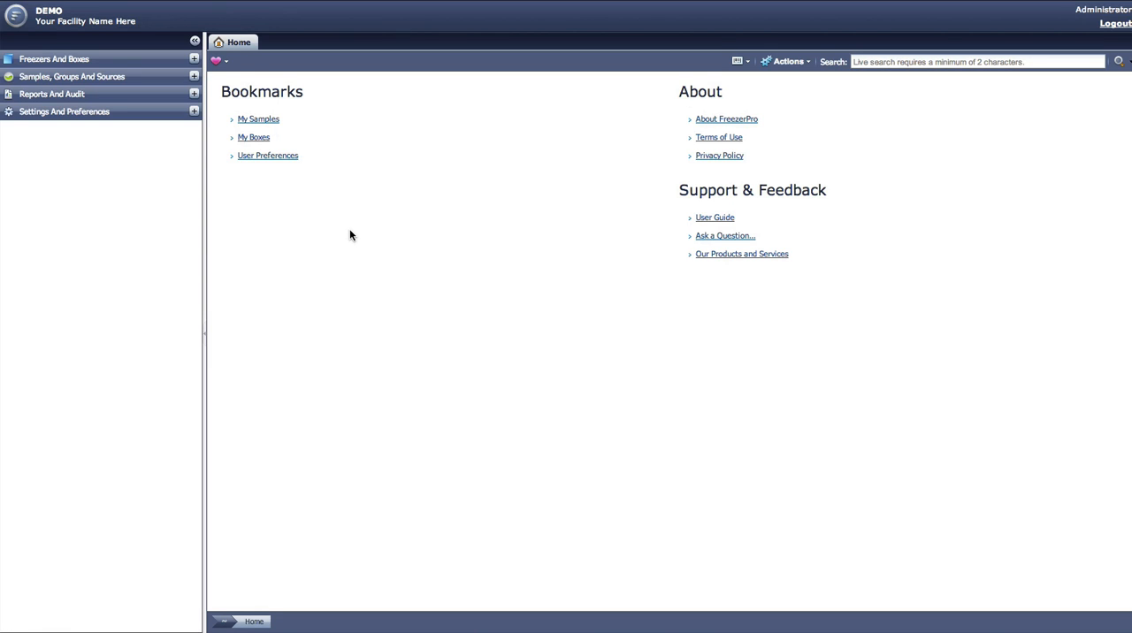
Step: Start defining a new sample type in the settings, using the plain hippopotamus icon from the Fish And Animals icon pack
left_click(194, 112)
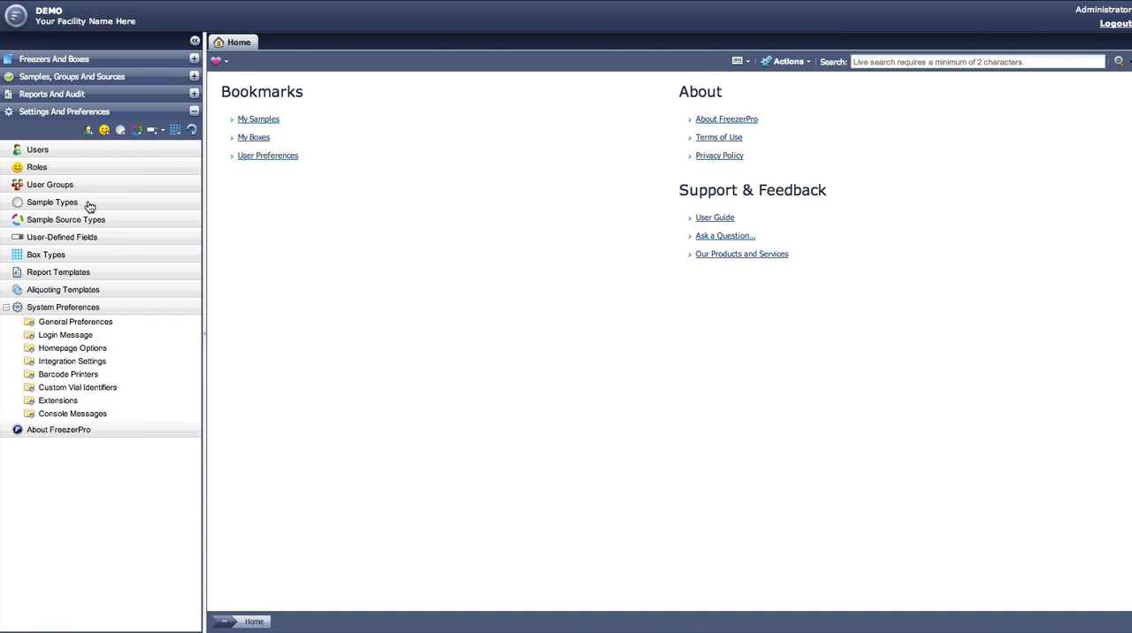
left_click(54, 202)
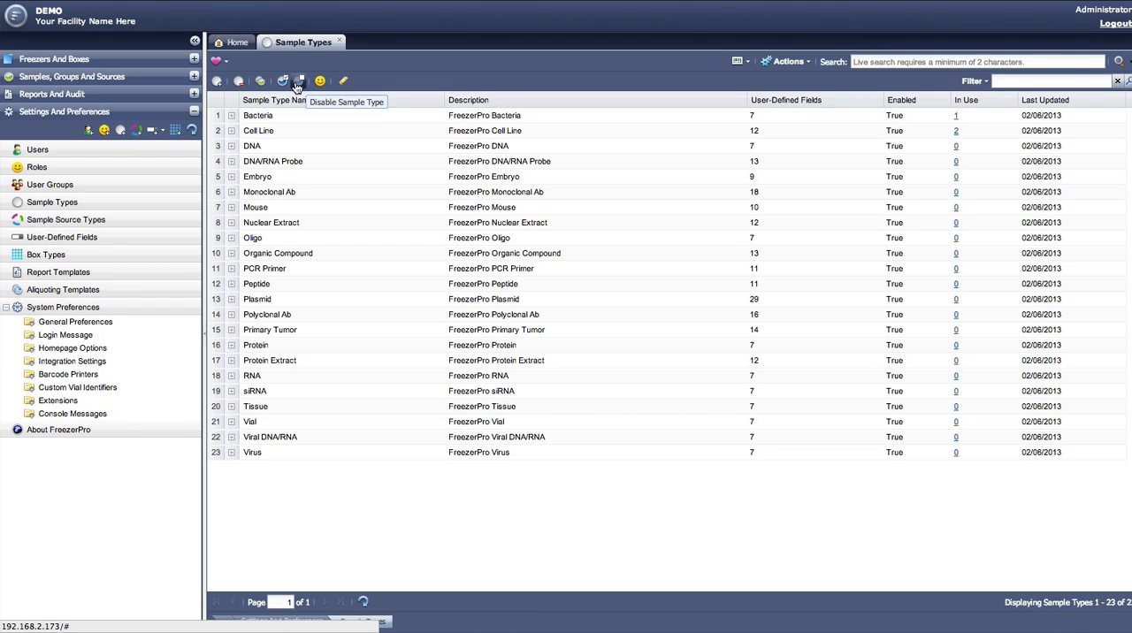
left_click(216, 85)
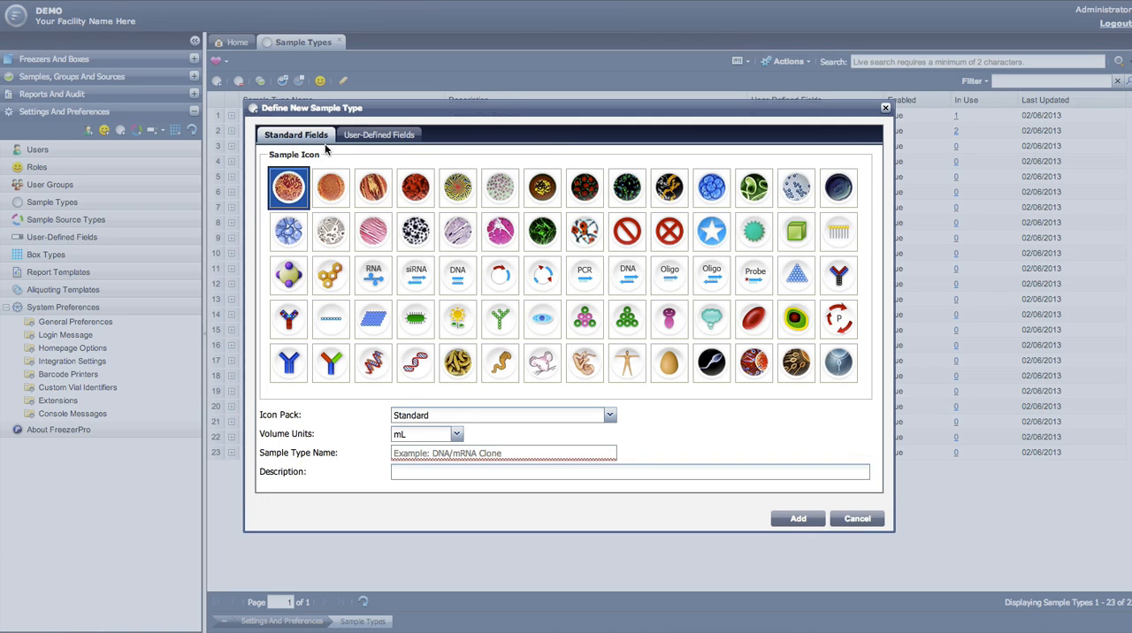
left_click(294, 271)
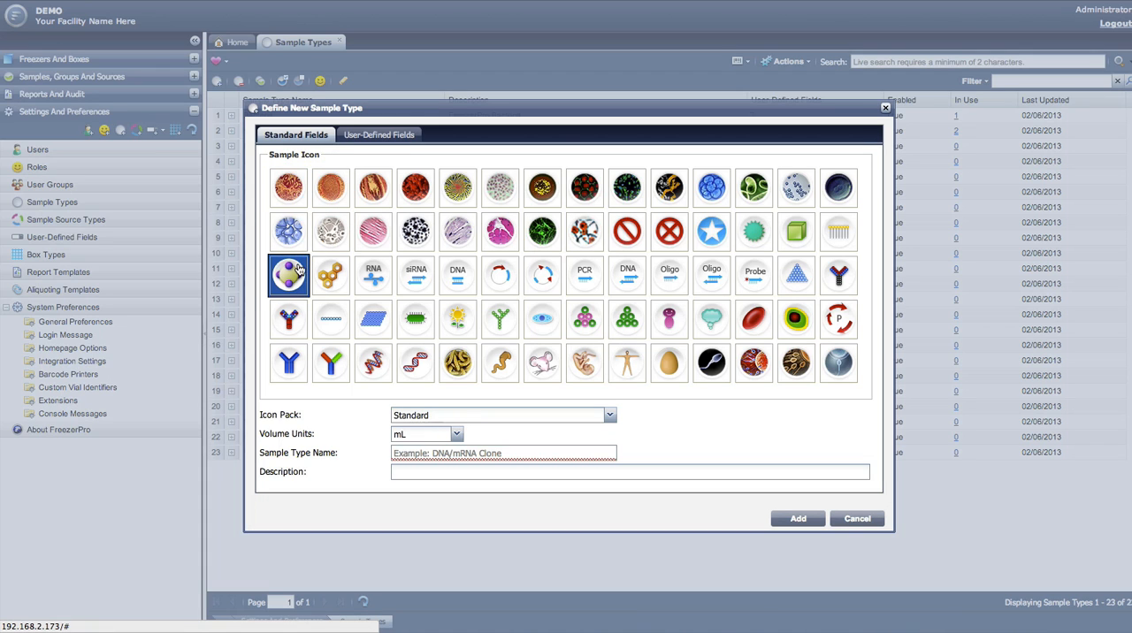
left_click(493, 416)
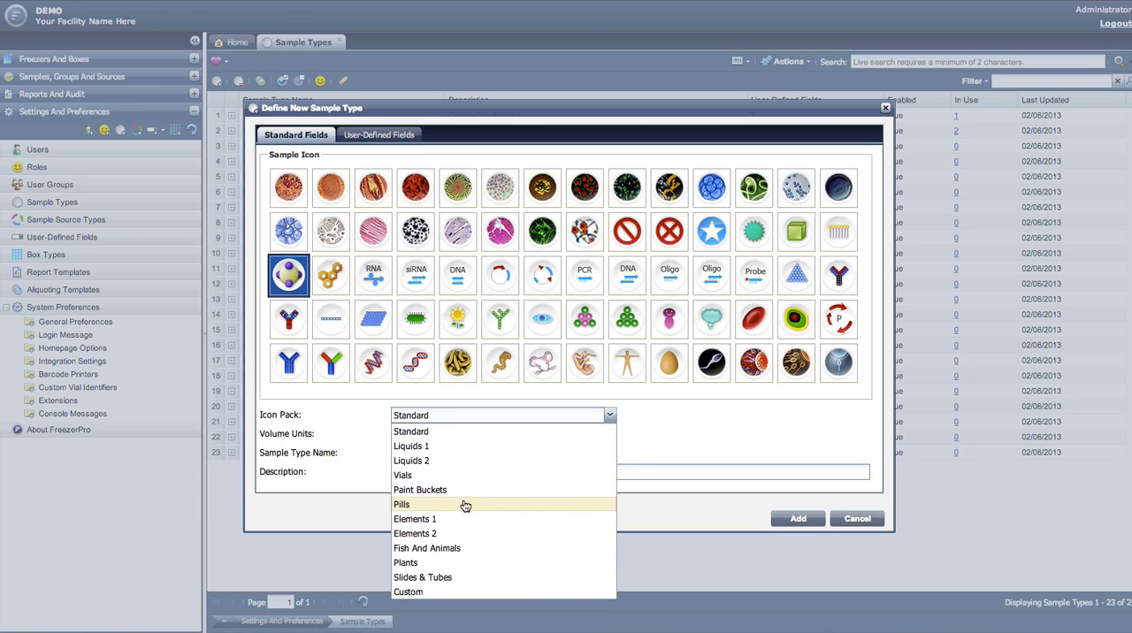
left_click(497, 548)
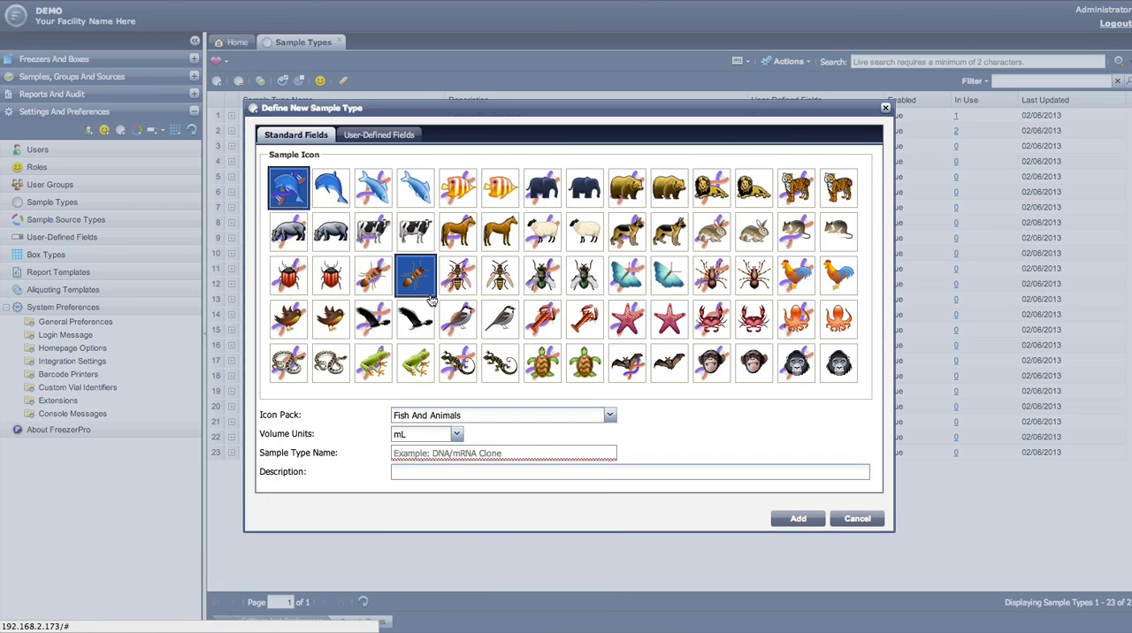
left_click(334, 246)
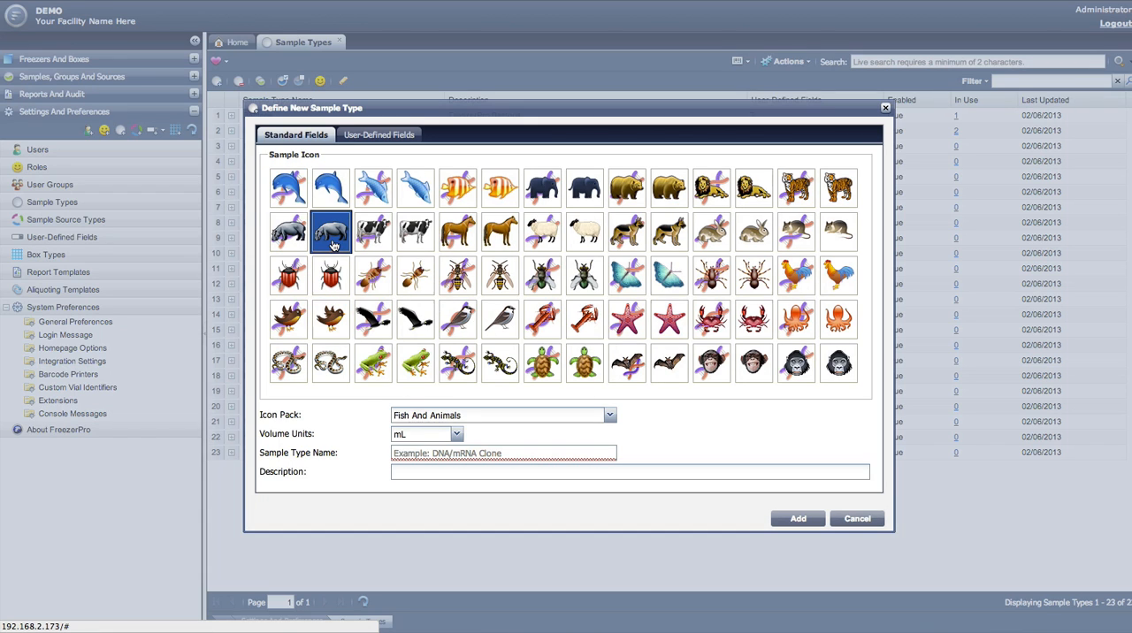
left_click(458, 436)
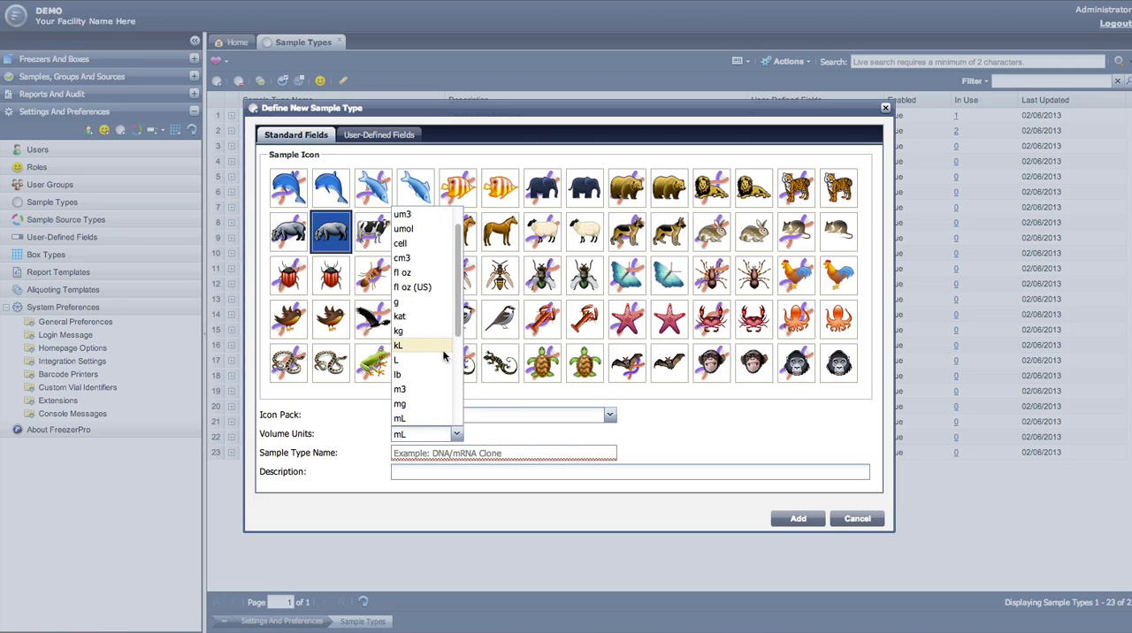
left_click_drag(456, 318, 458, 402)
left_click(363, 437)
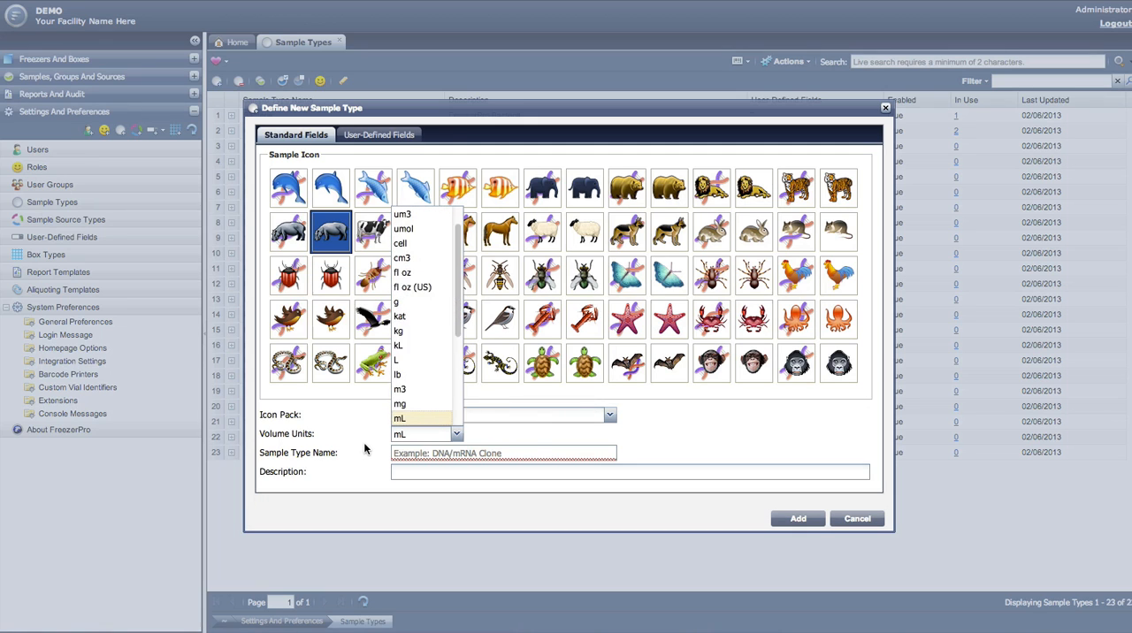
Step: Name the new sample type "Sample Test" and describe it as "This is a test"
left_click(419, 457)
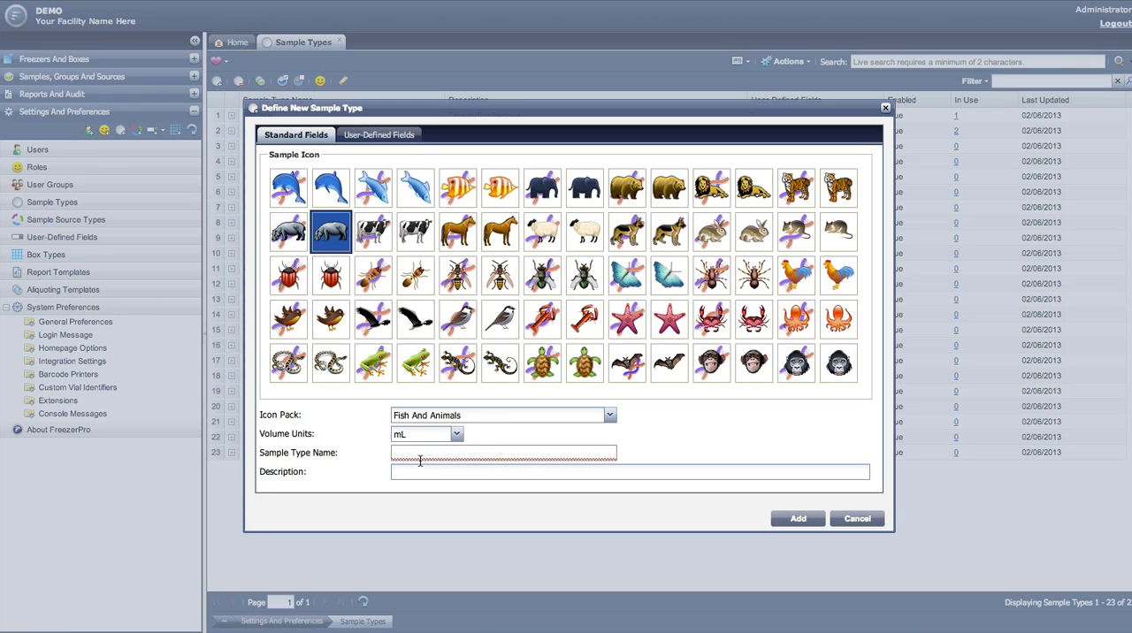
type("Sample")
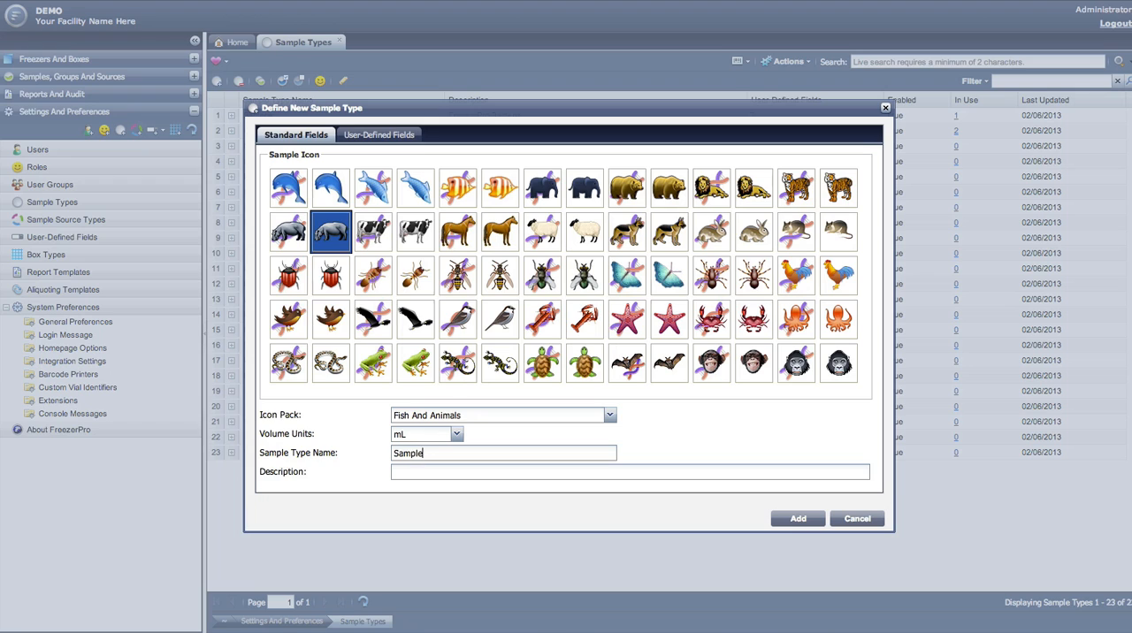
type(" Test")
type("This is a ")
type("test")
Step: Assign the Gender user-defined field to the new sample type and add the type to the list
left_click(377, 136)
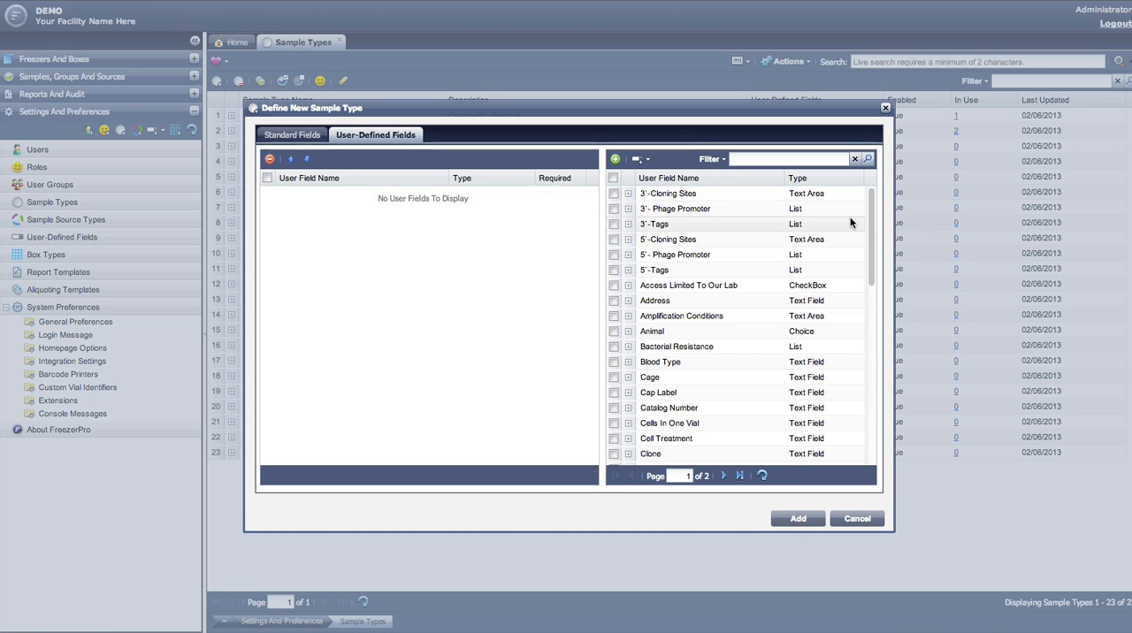
left_click_drag(872, 221, 896, 385)
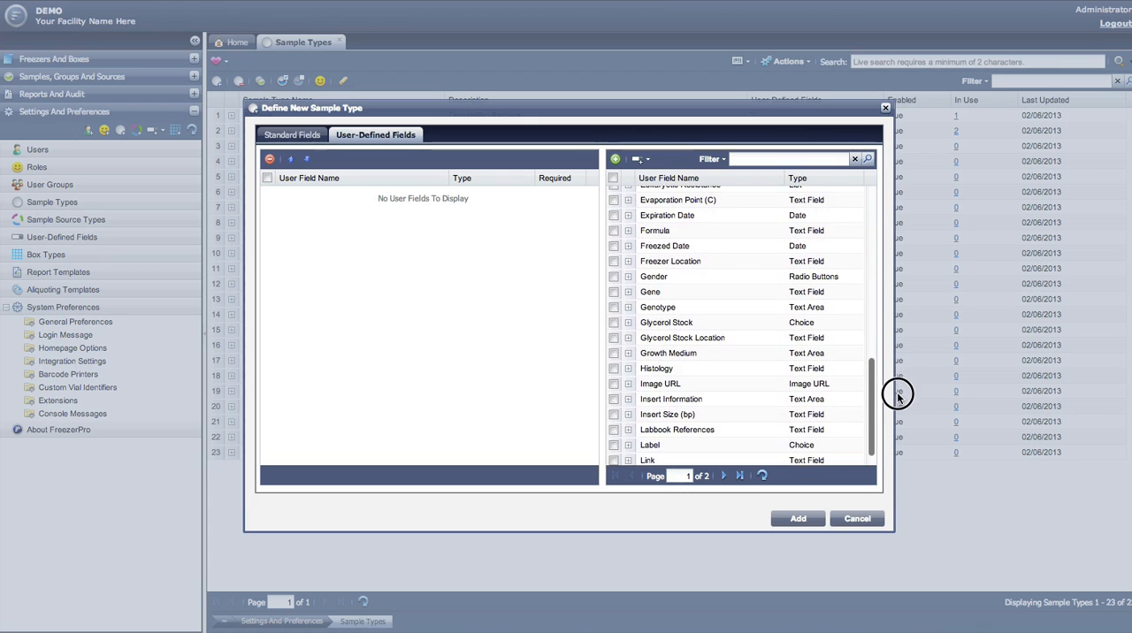
left_click(613, 277)
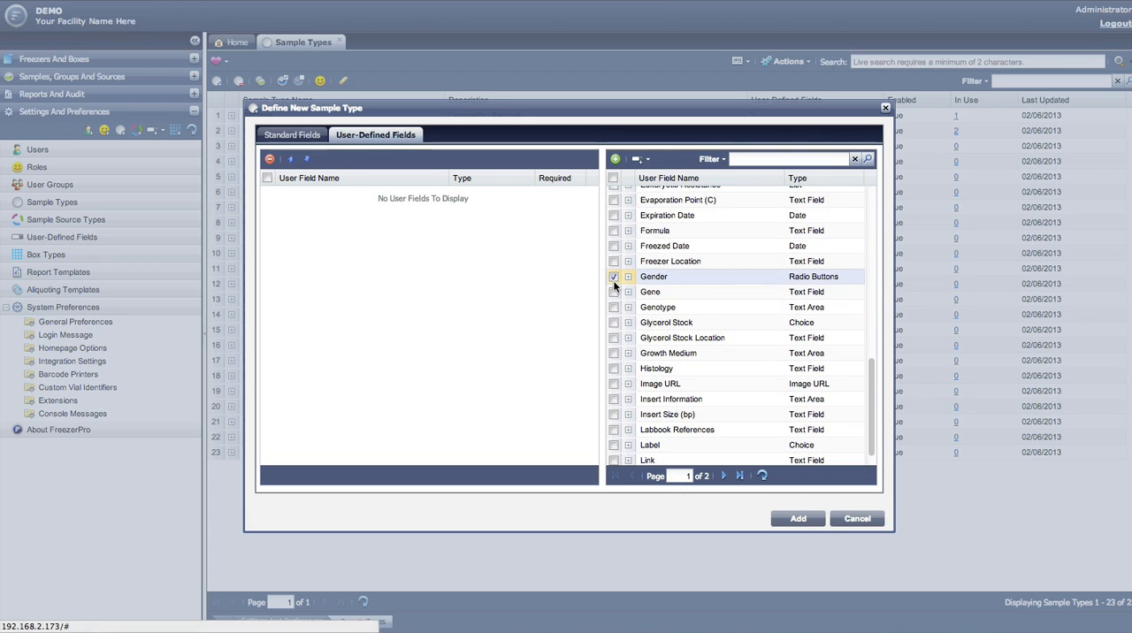
left_click(615, 159)
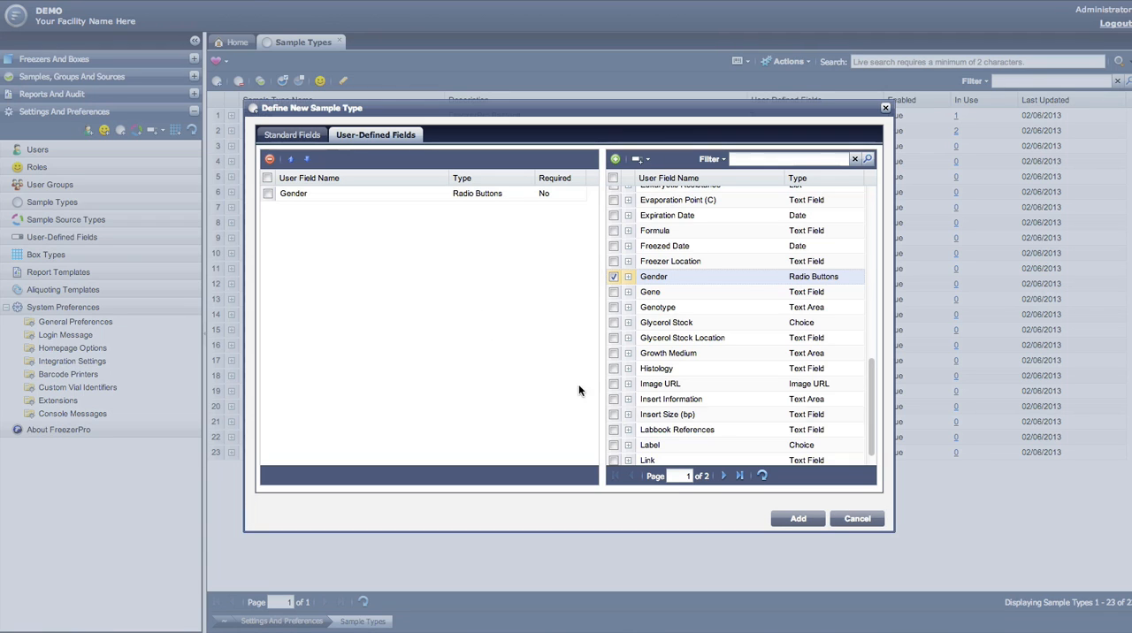
left_click(786, 523)
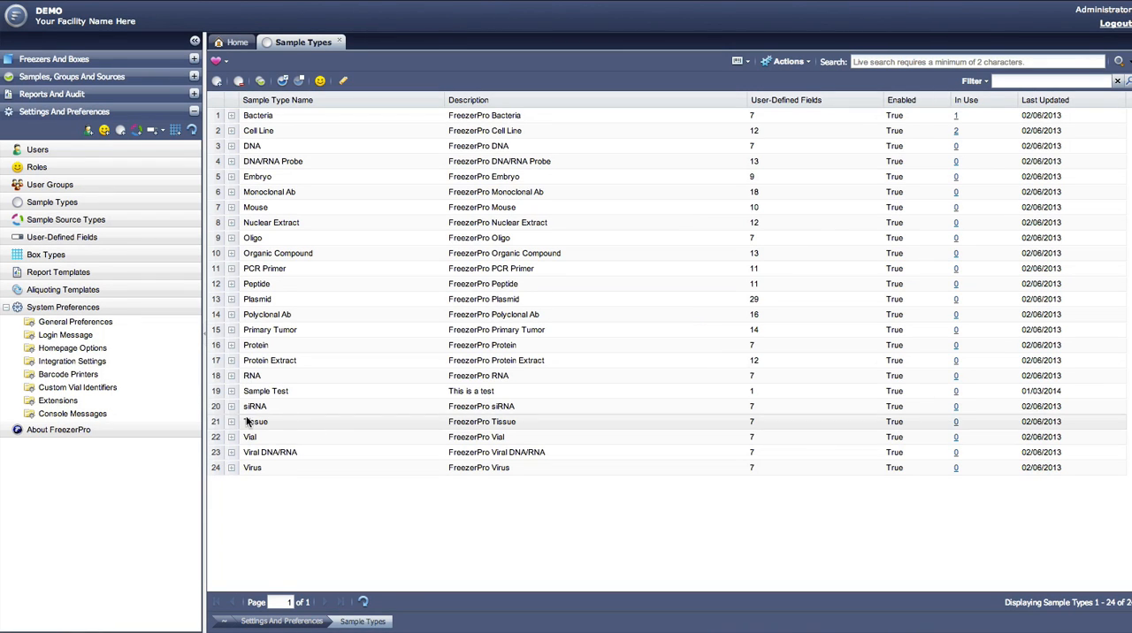
Step: Show the details of the Sample Test sample type and change its icon to the plain cow in its properties
left_click(231, 392)
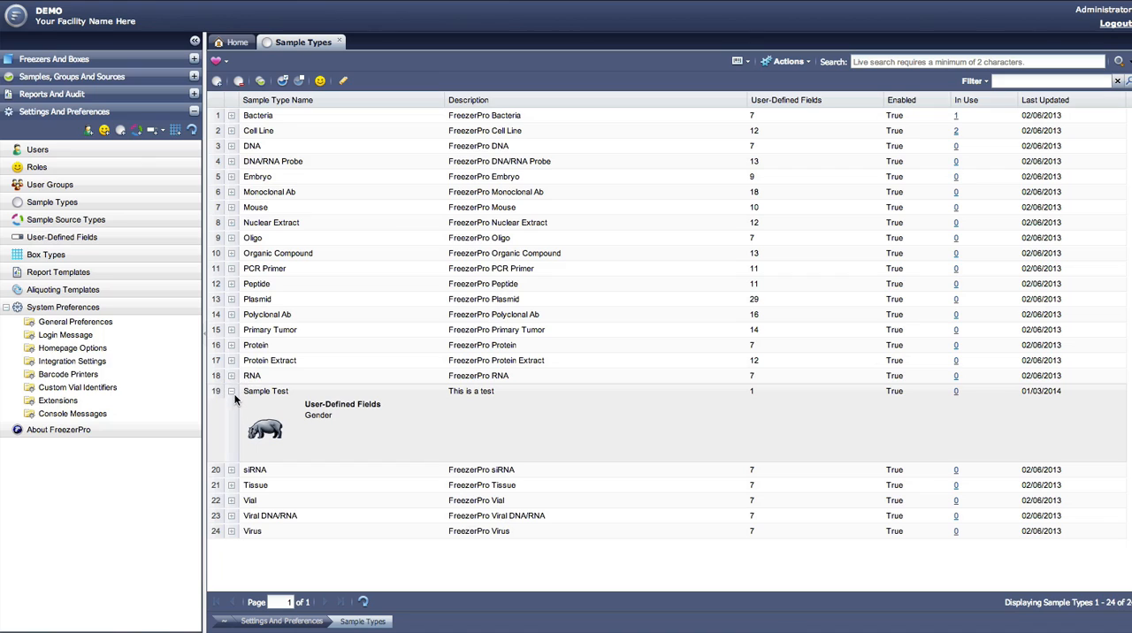
left_click(284, 393)
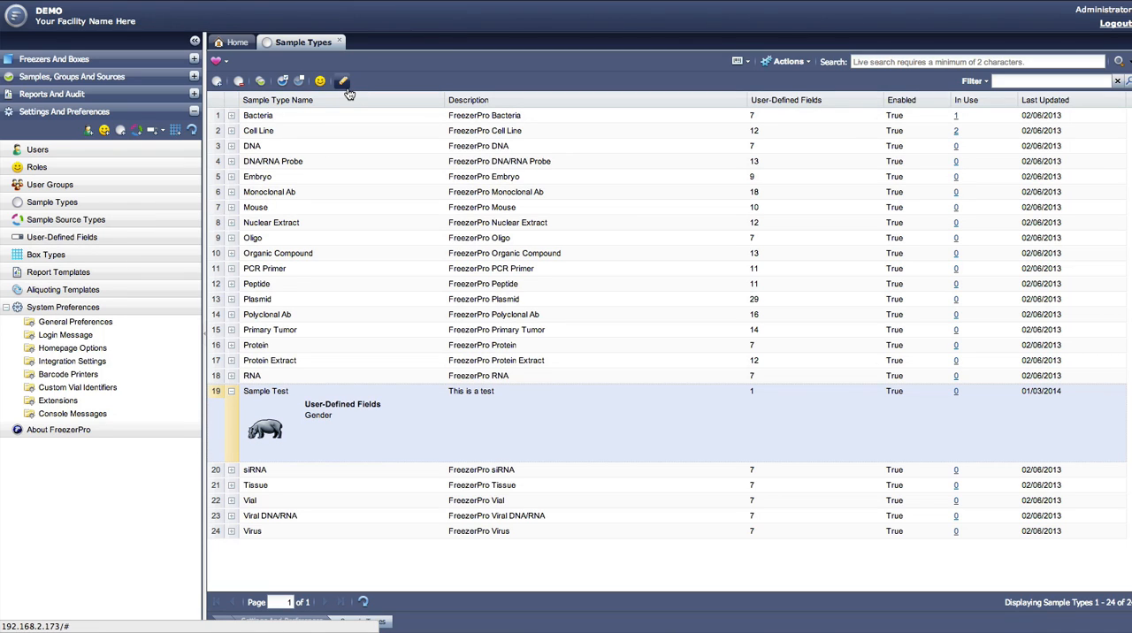
right_click(307, 400)
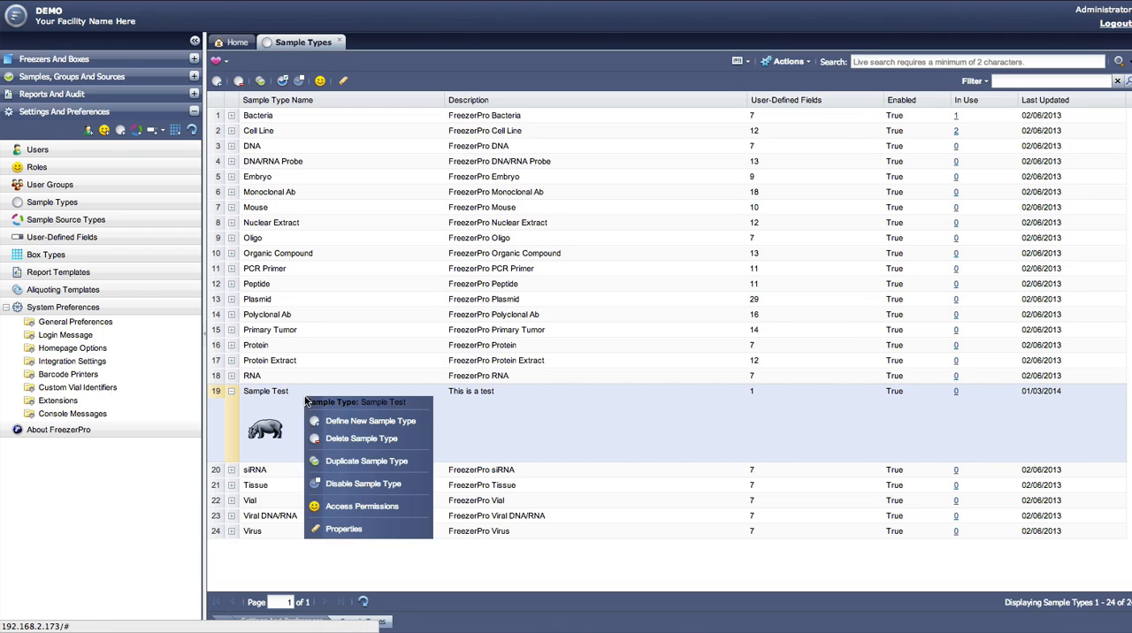
left_click(345, 528)
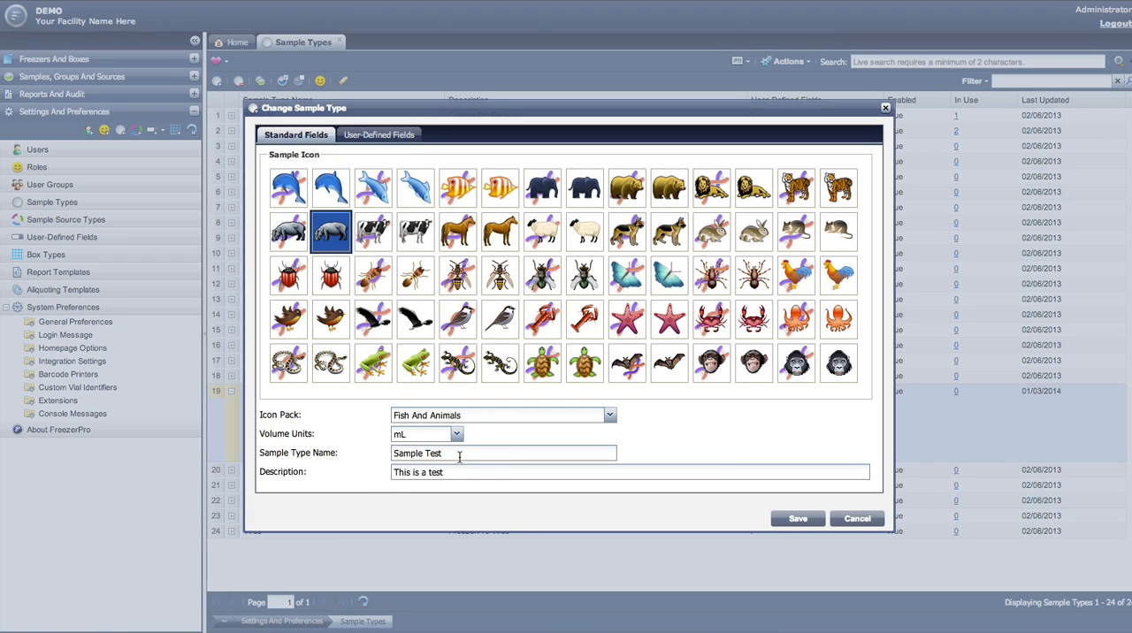
left_click(412, 246)
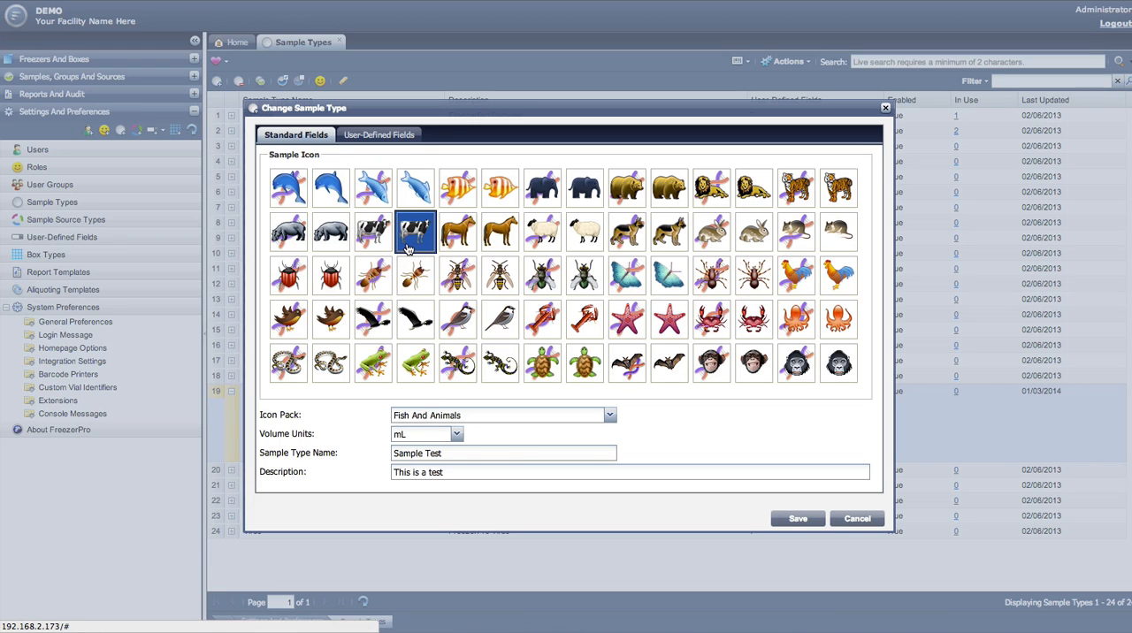
Step: Add the Cage user-defined field to Sample Test and remove its Gender field
left_click(382, 136)
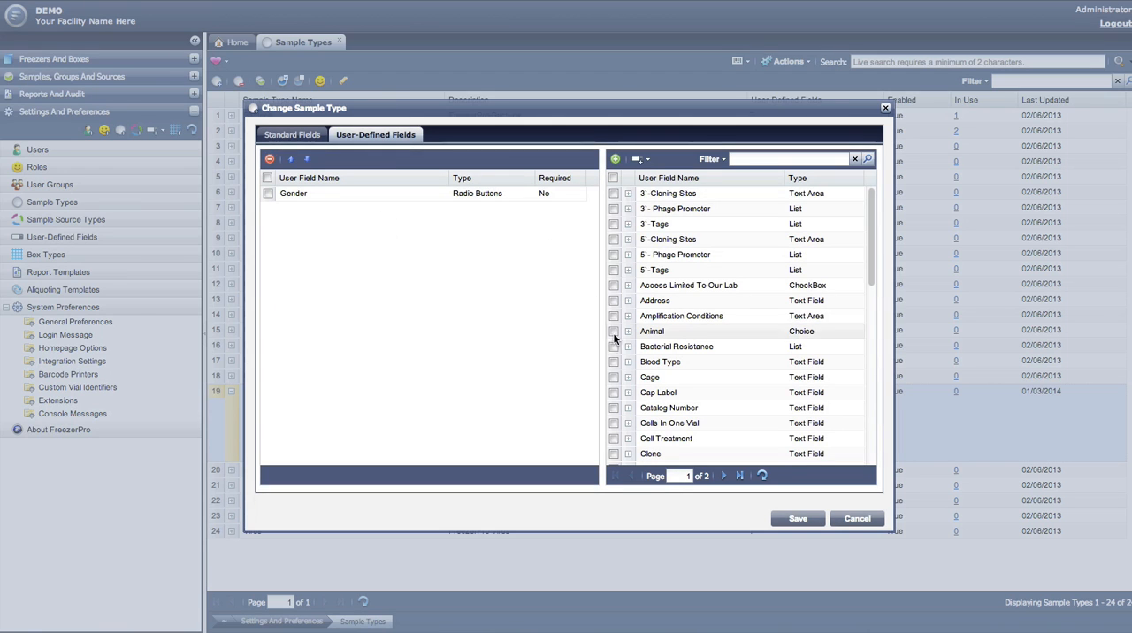
left_click(616, 378)
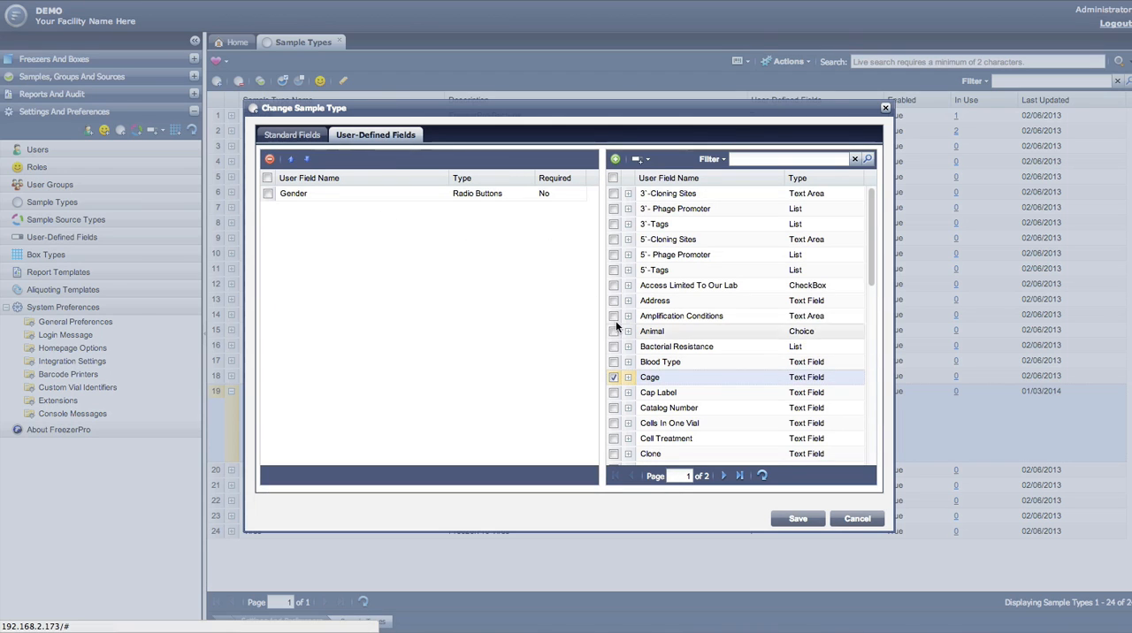
left_click(615, 159)
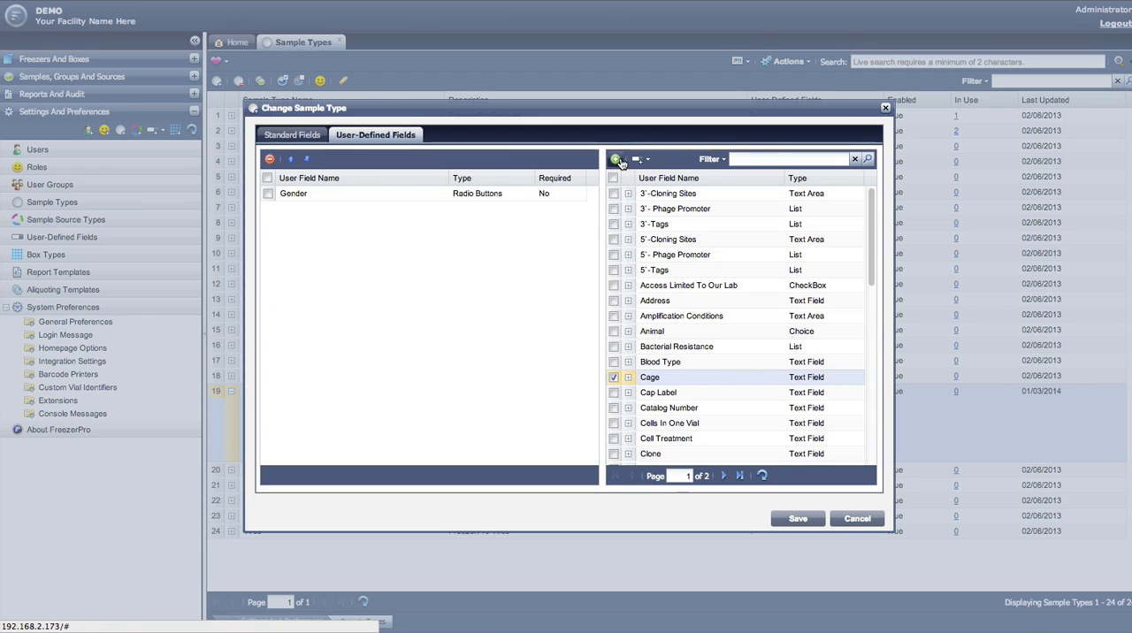
left_click(268, 193)
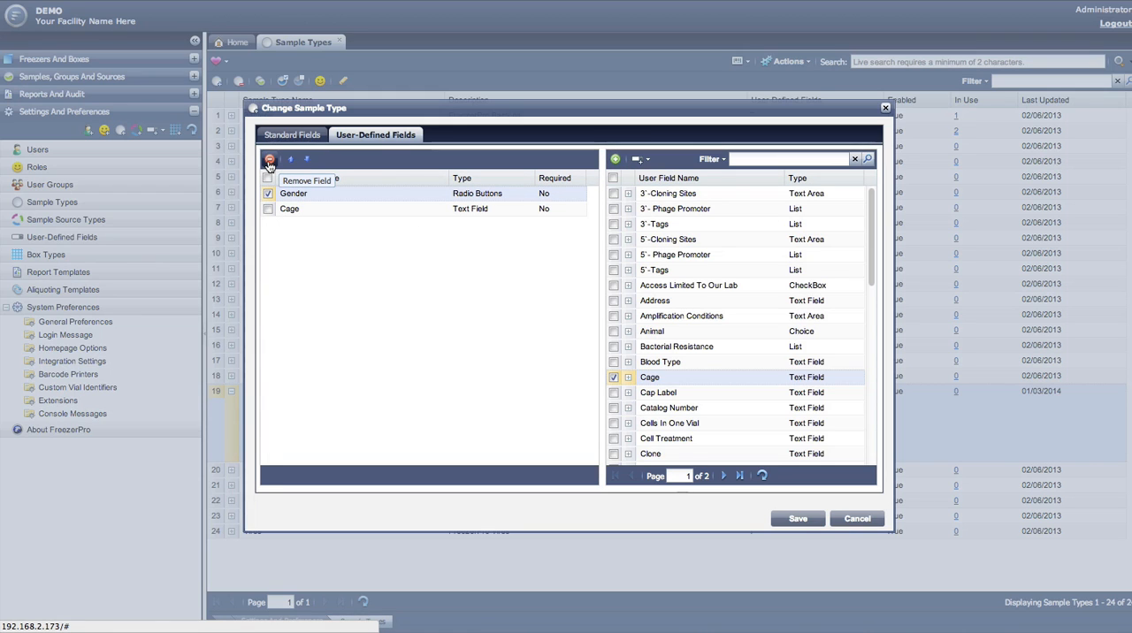
left_click(270, 160)
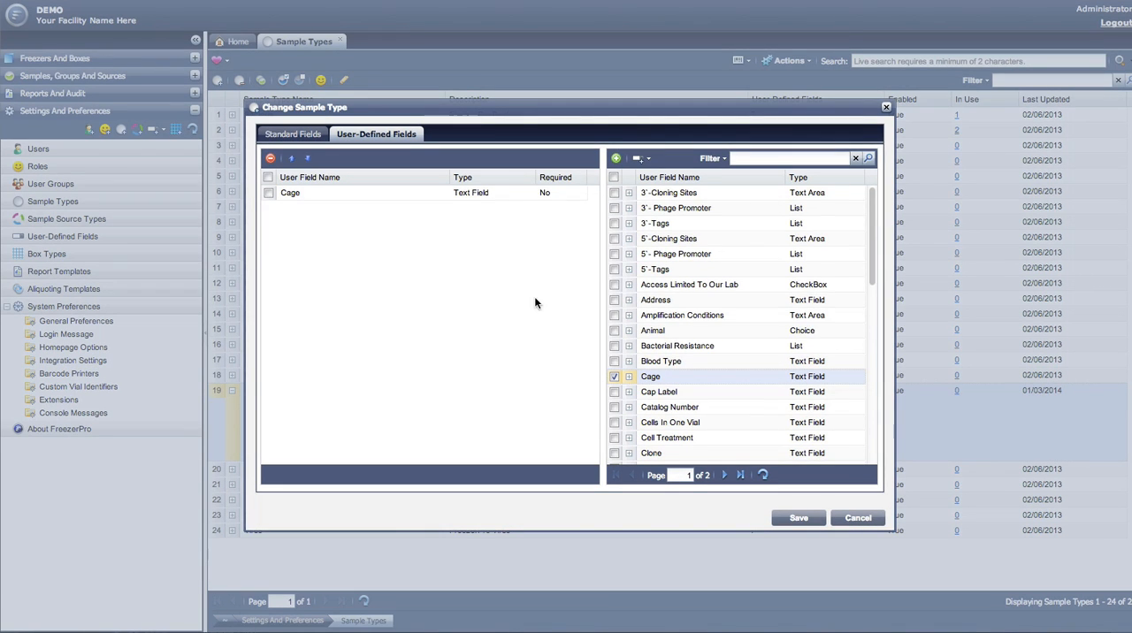
Step: Make the Cage field required and save the changes to the sample type
left_click(561, 191)
left_click(576, 196)
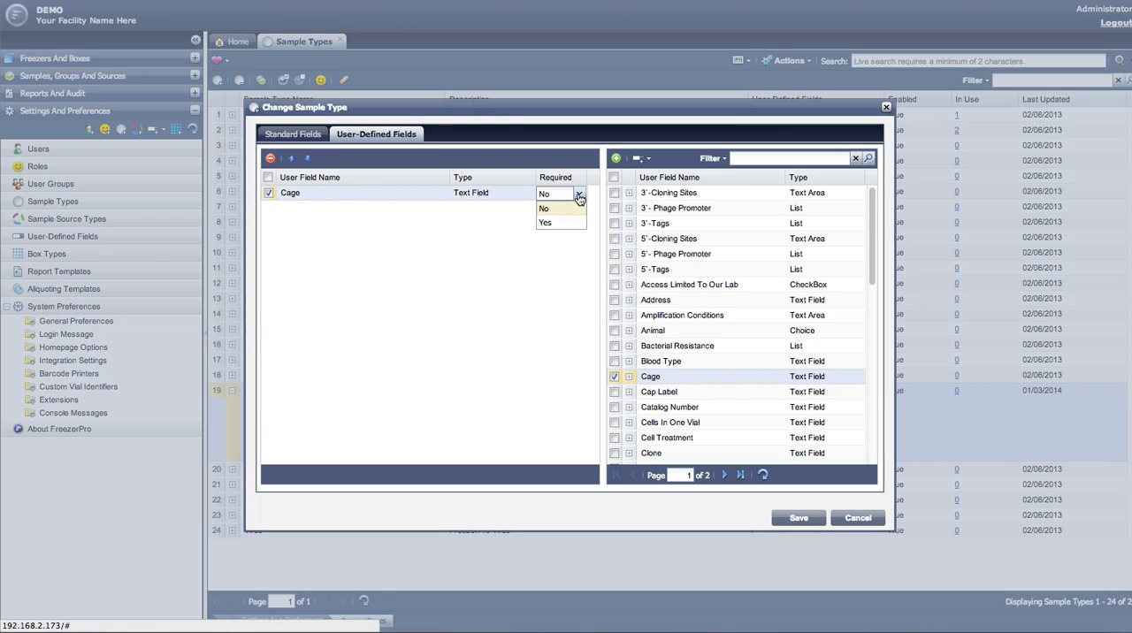
left_click(571, 223)
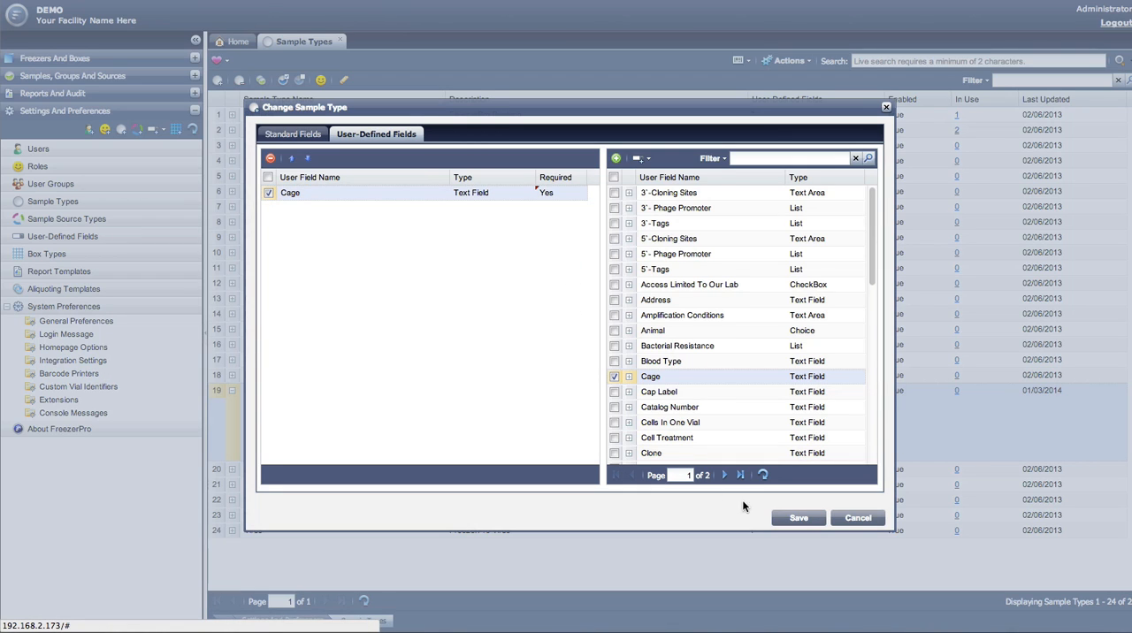
left_click(802, 519)
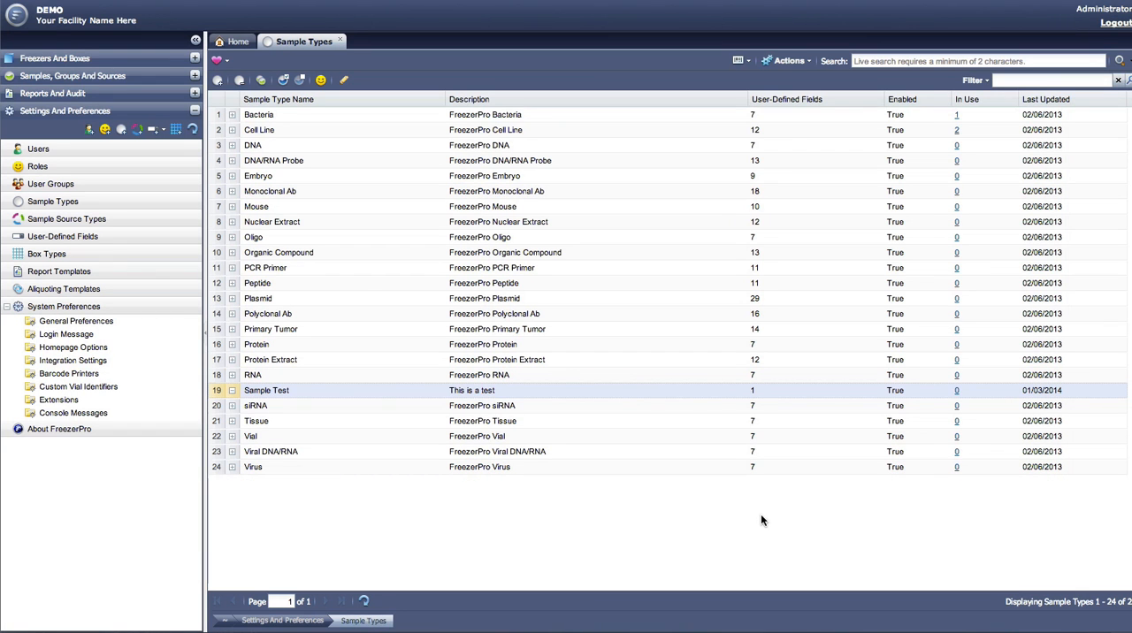
left_click(333, 394)
left_click(239, 81)
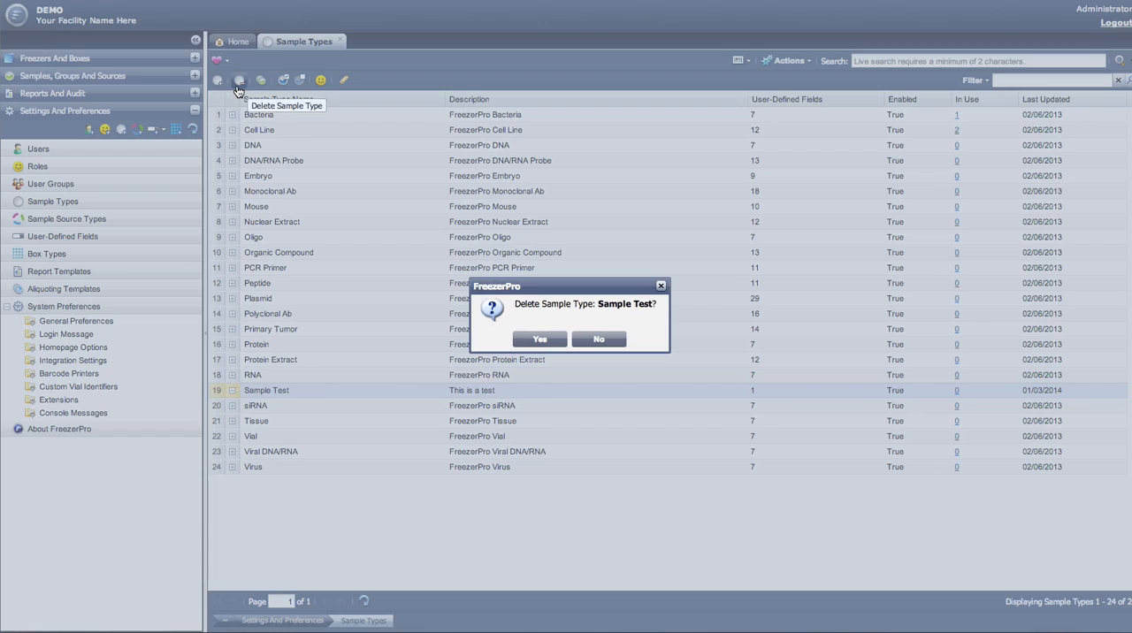
left_click(598, 340)
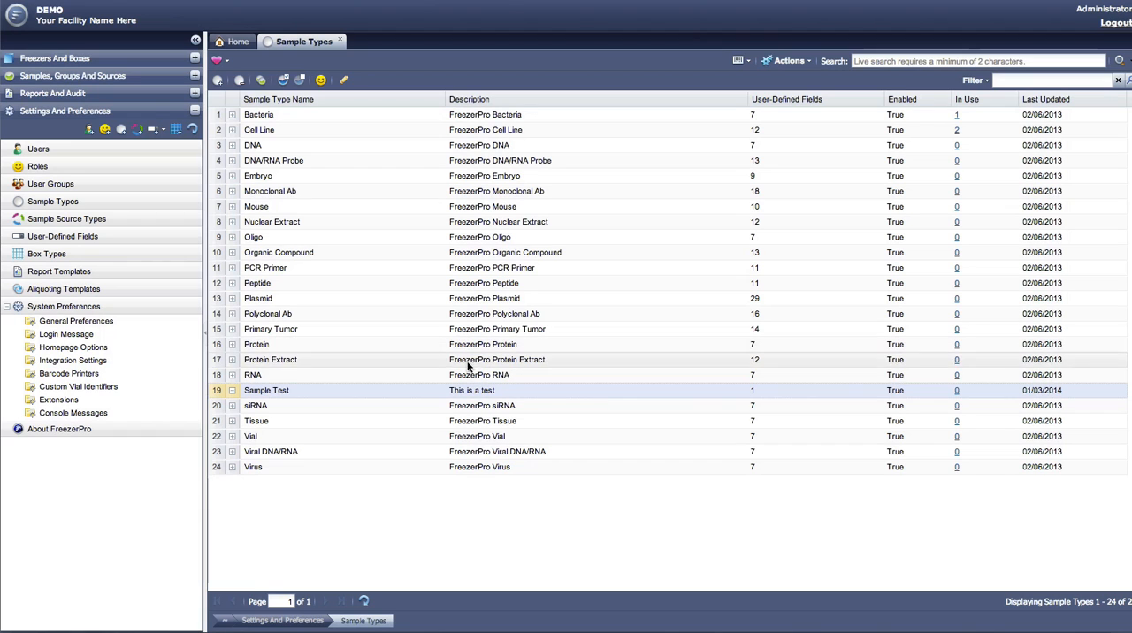
Step: Delete the Sample Test sample type
right_click(363, 392)
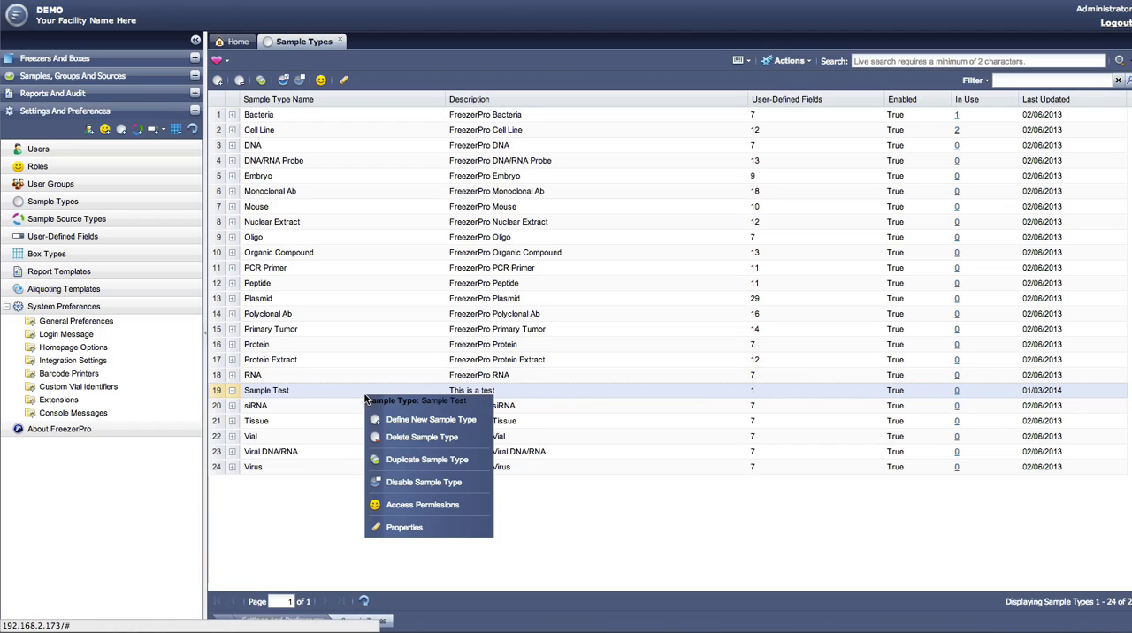
left_click(415, 439)
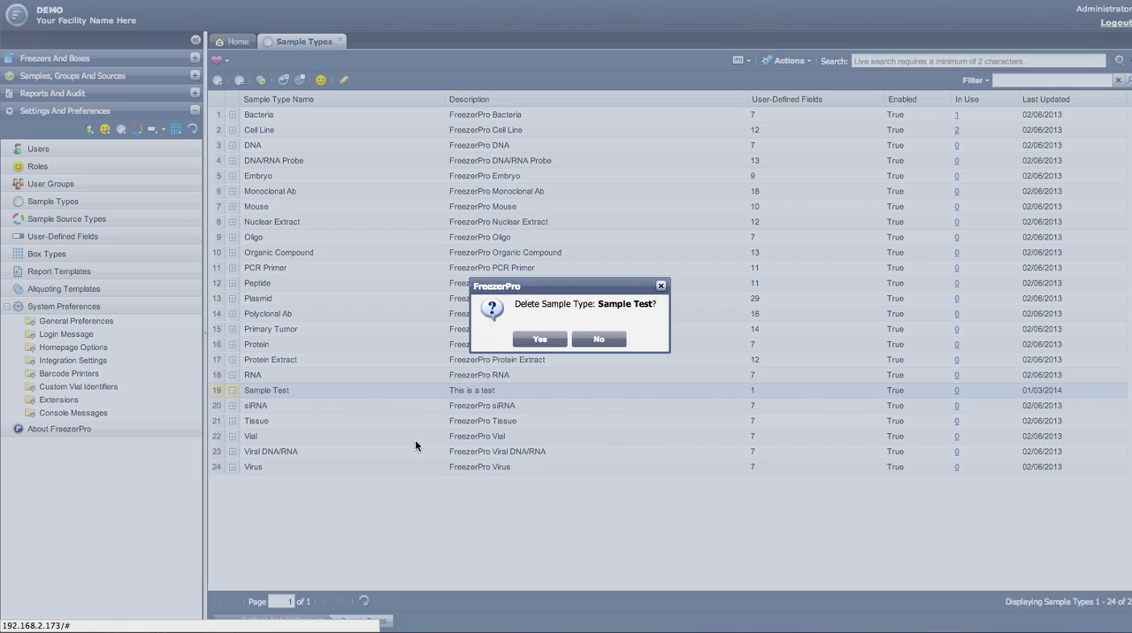
left_click(535, 342)
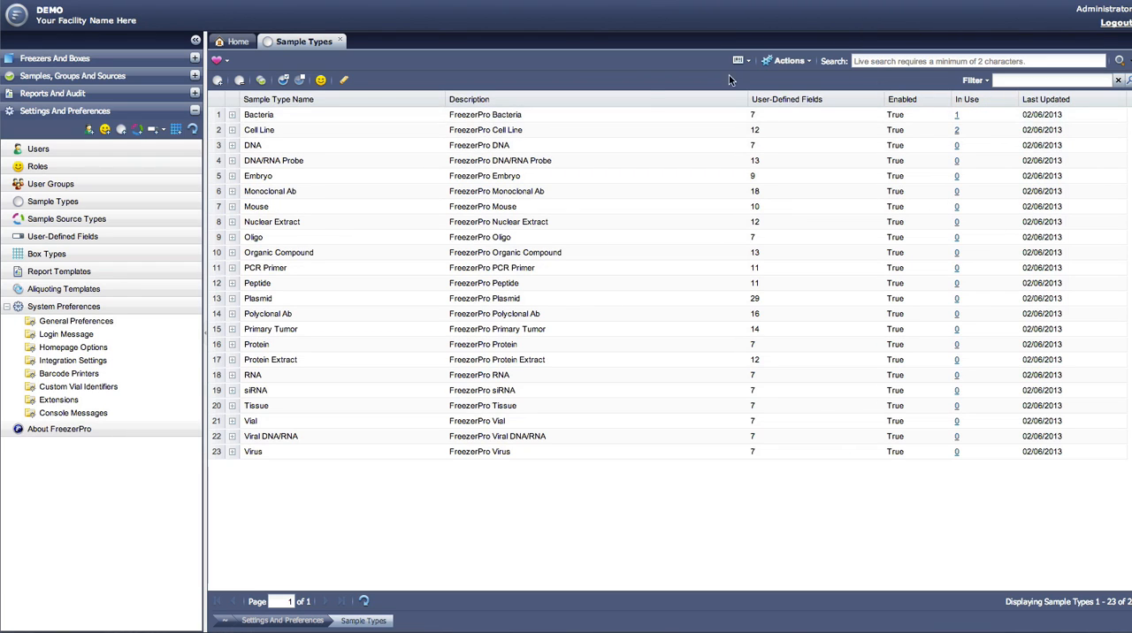
Step: Try to delete the Bacteria sample type
left_click(580, 117)
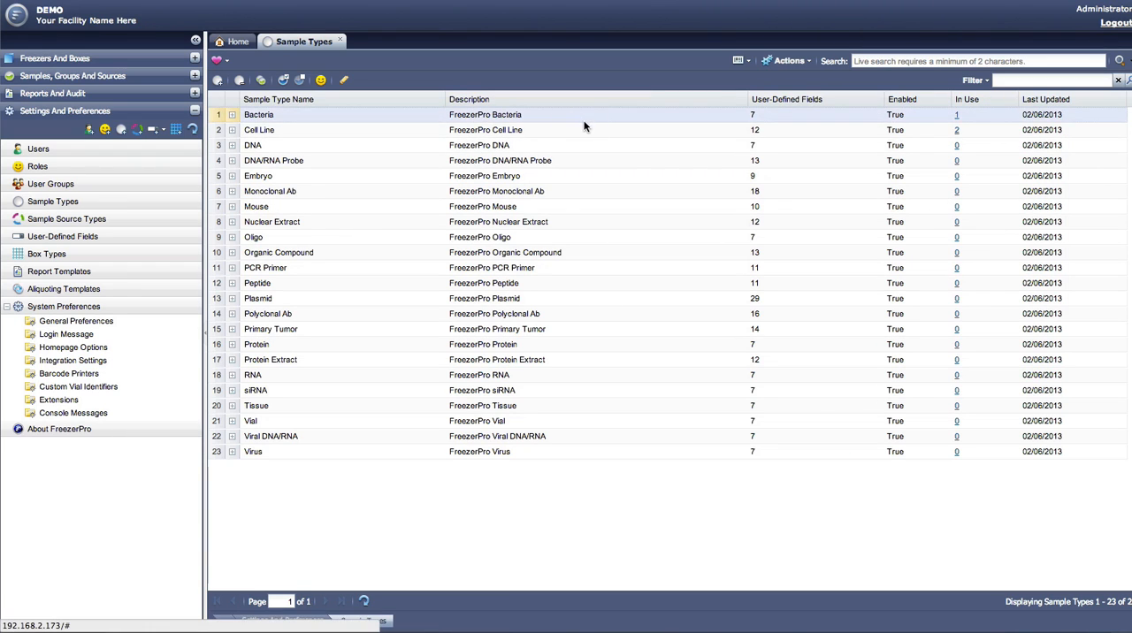
left_click(239, 81)
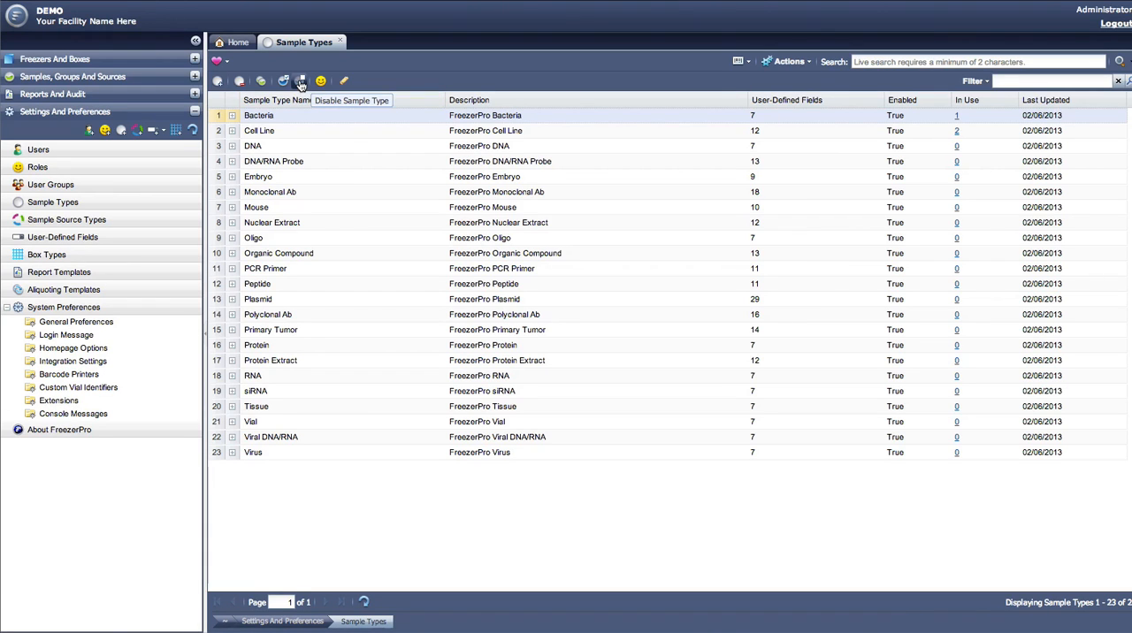
Step: Disable the DNA sample type and enable it again
left_click(289, 145)
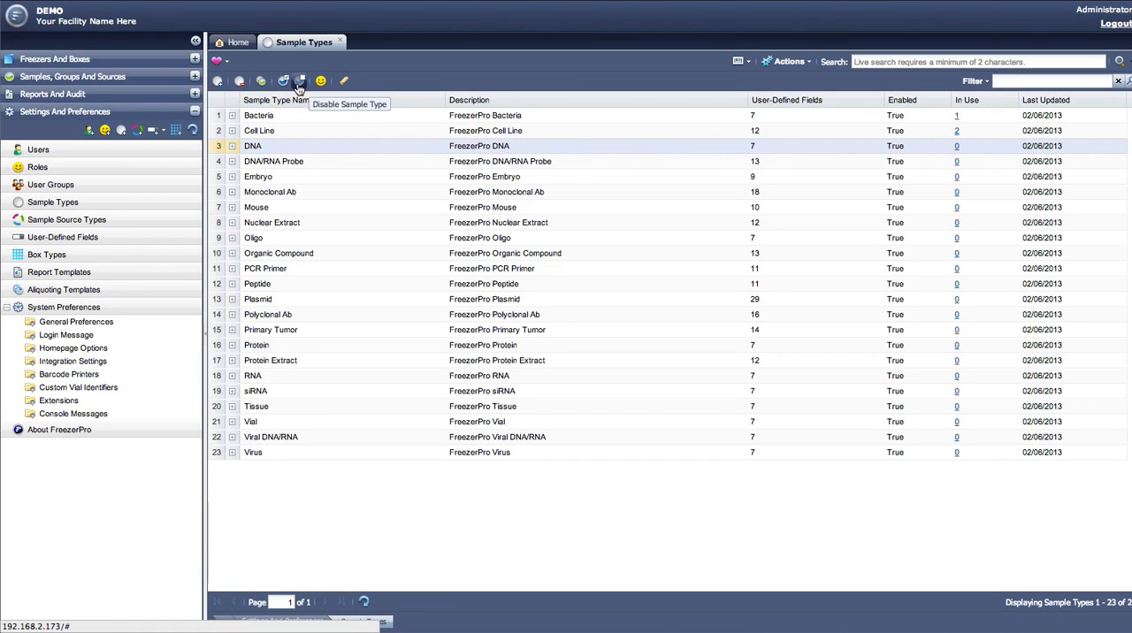
right_click(300, 150)
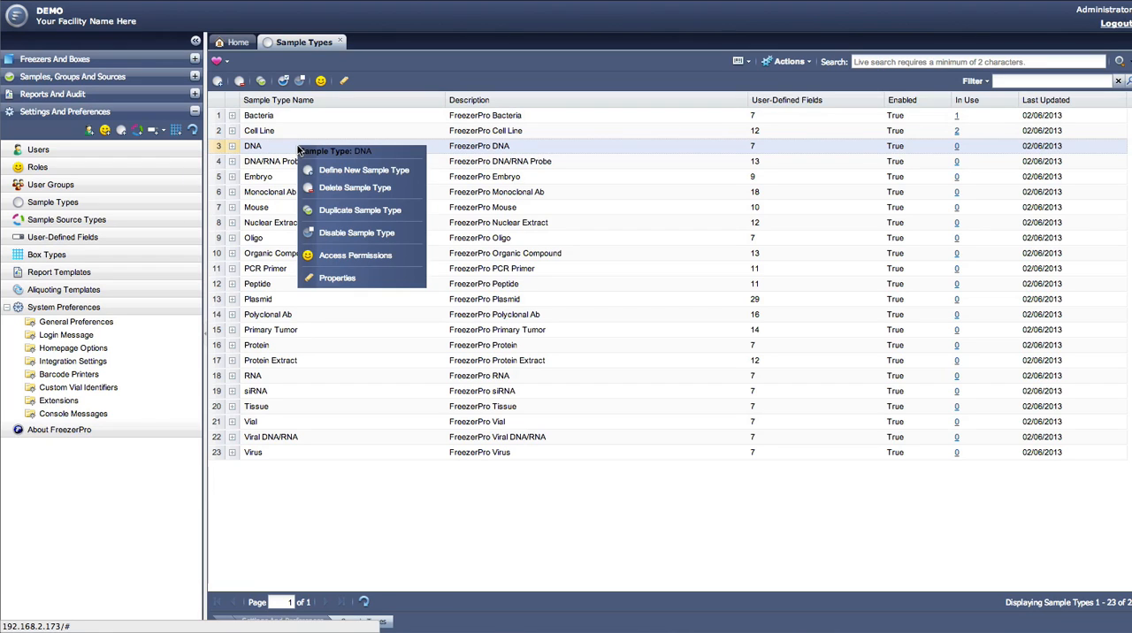
left_click(334, 232)
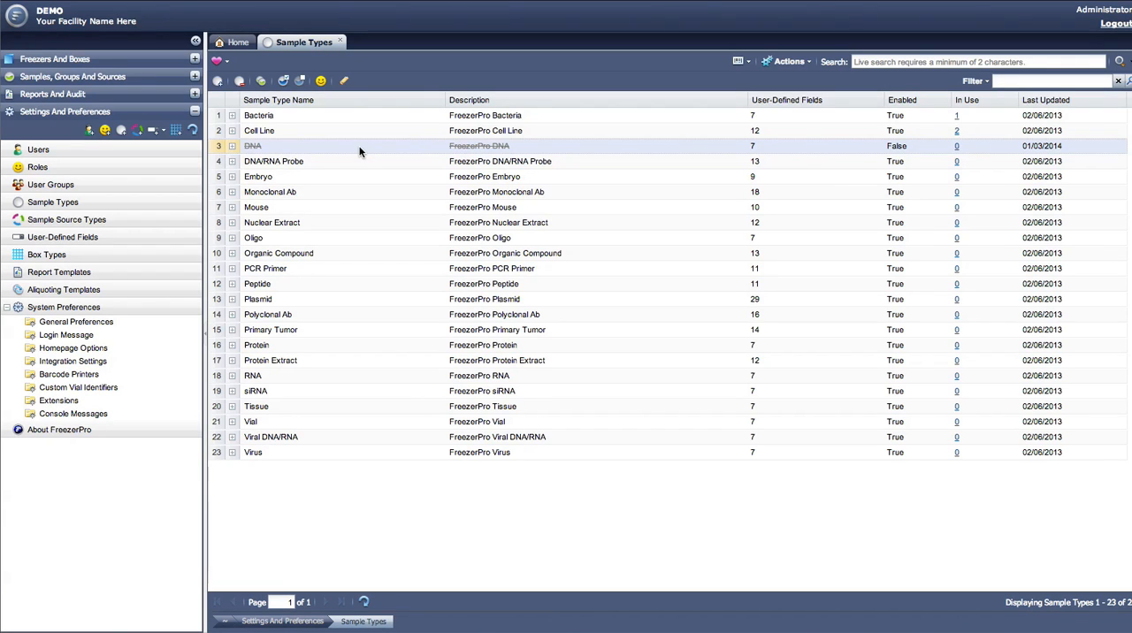
left_click(283, 82)
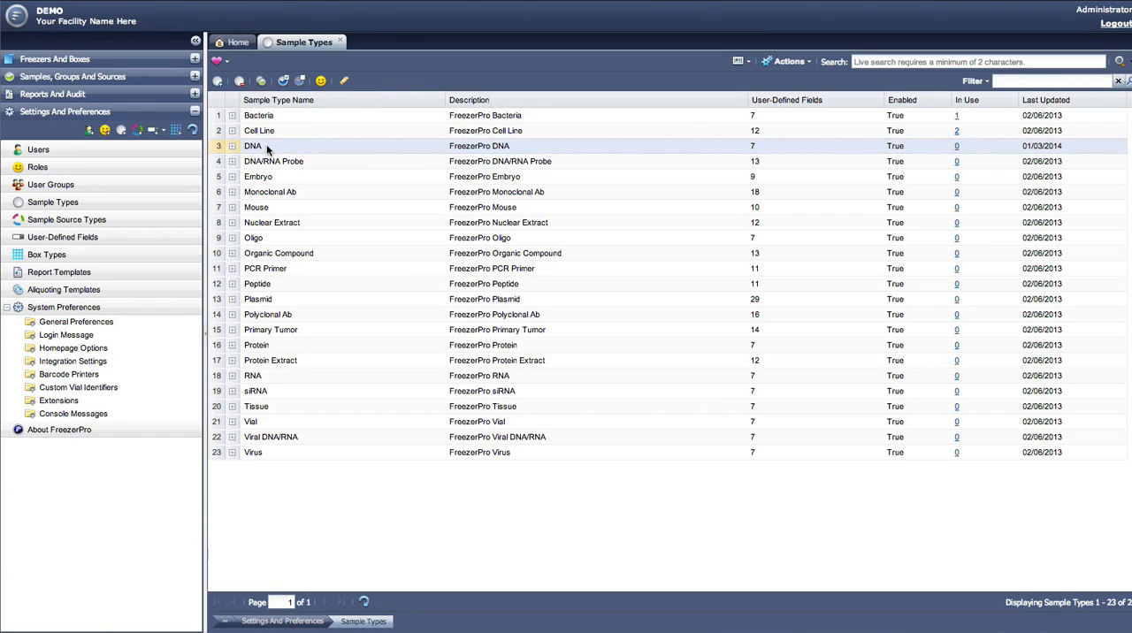
Step: Duplicate the DNA sample type and rename the copy to DNA (2) in its properties, saving the change
left_click(261, 82)
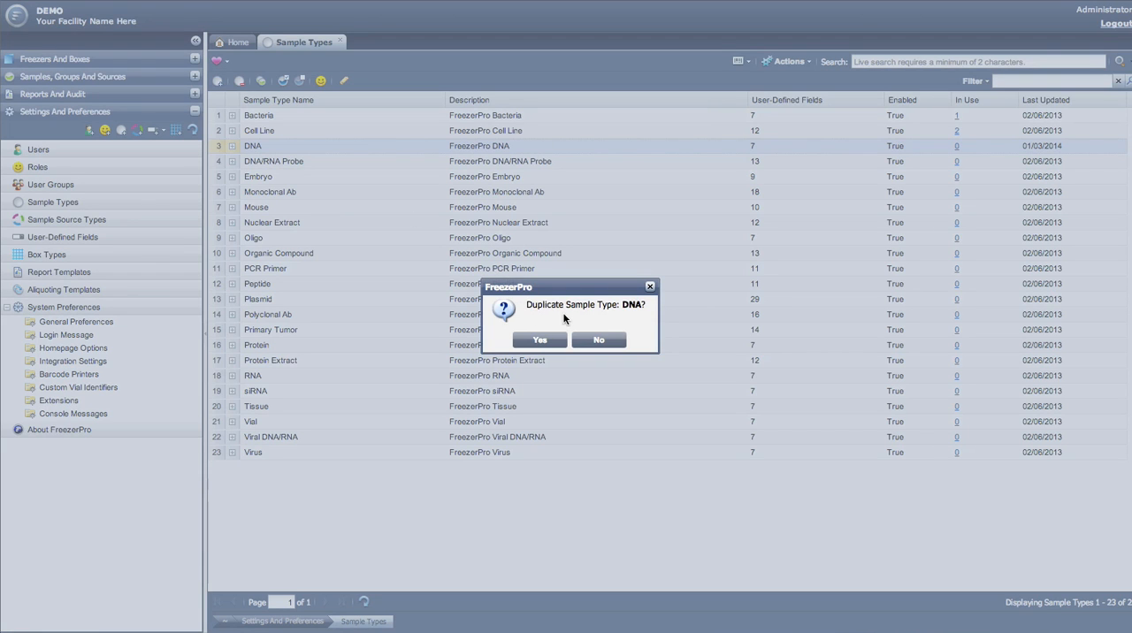
left_click(538, 341)
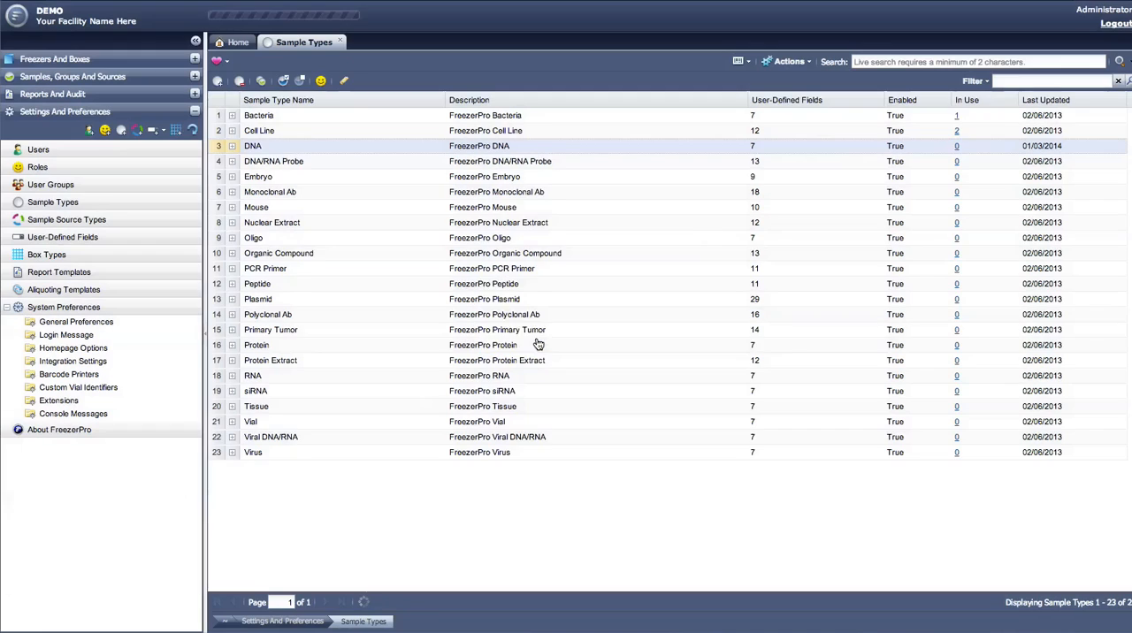
left_click(298, 161)
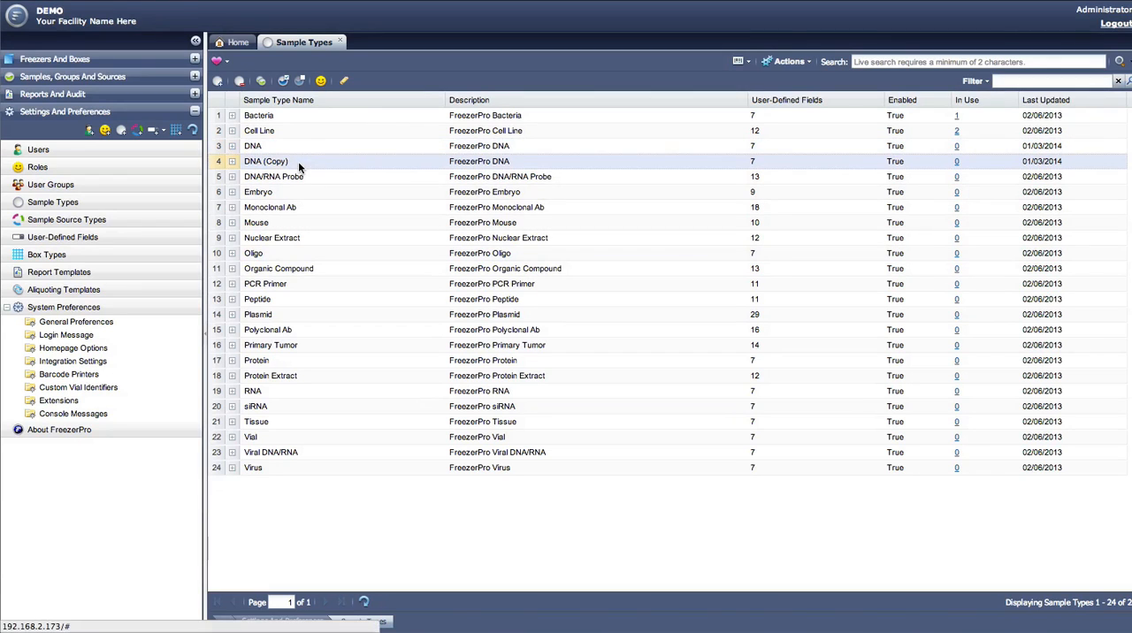
left_click(341, 81)
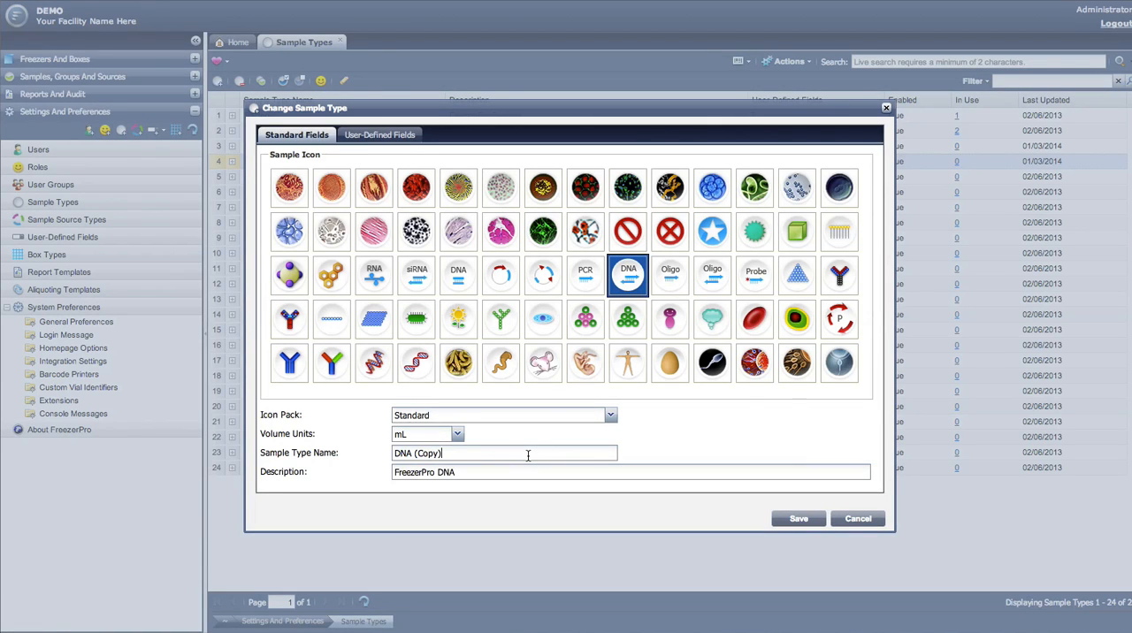
key("BackSpace")
key("BackSpace")
left_click(798, 519)
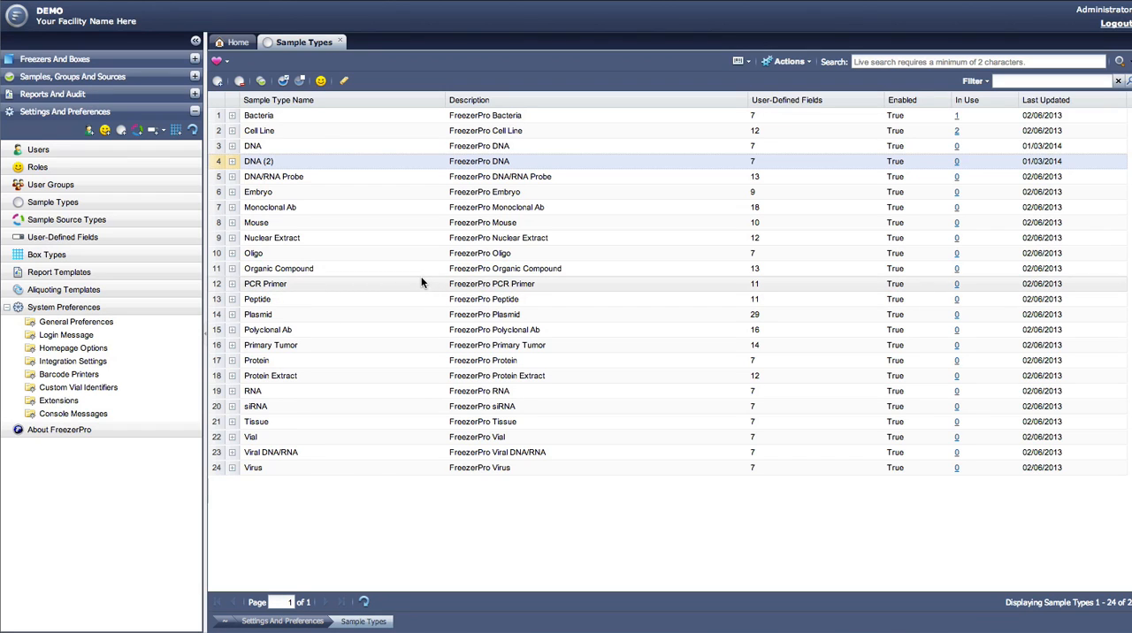
Step: Set Group B's access to the DNA (2) sample type to No Access and save the permissions
left_click(316, 84)
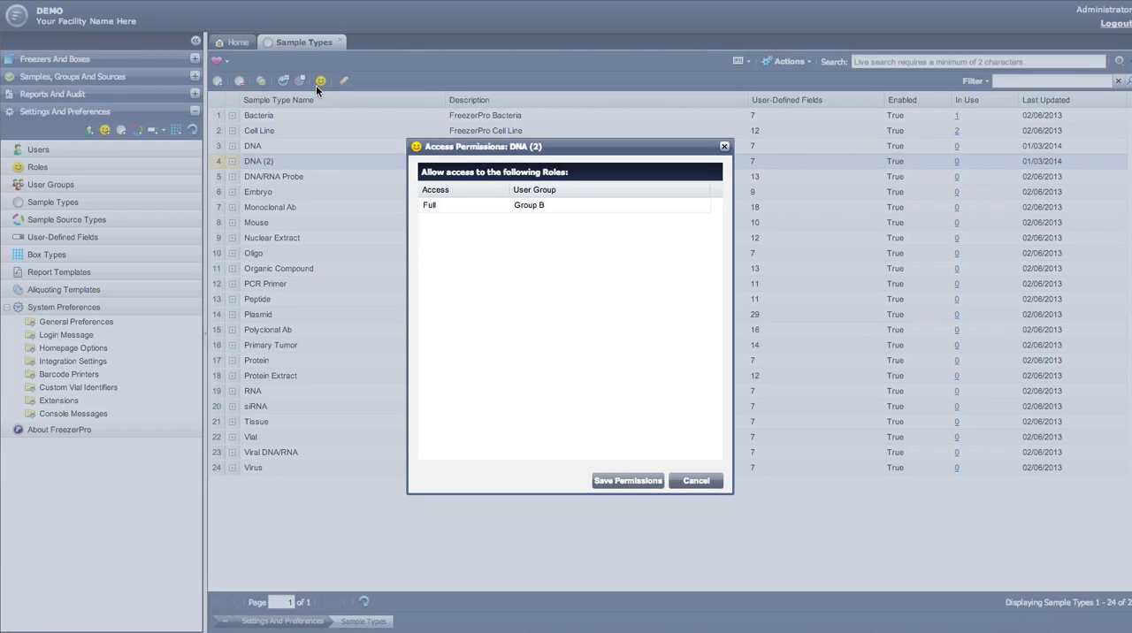
left_click(502, 206)
left_click(502, 206)
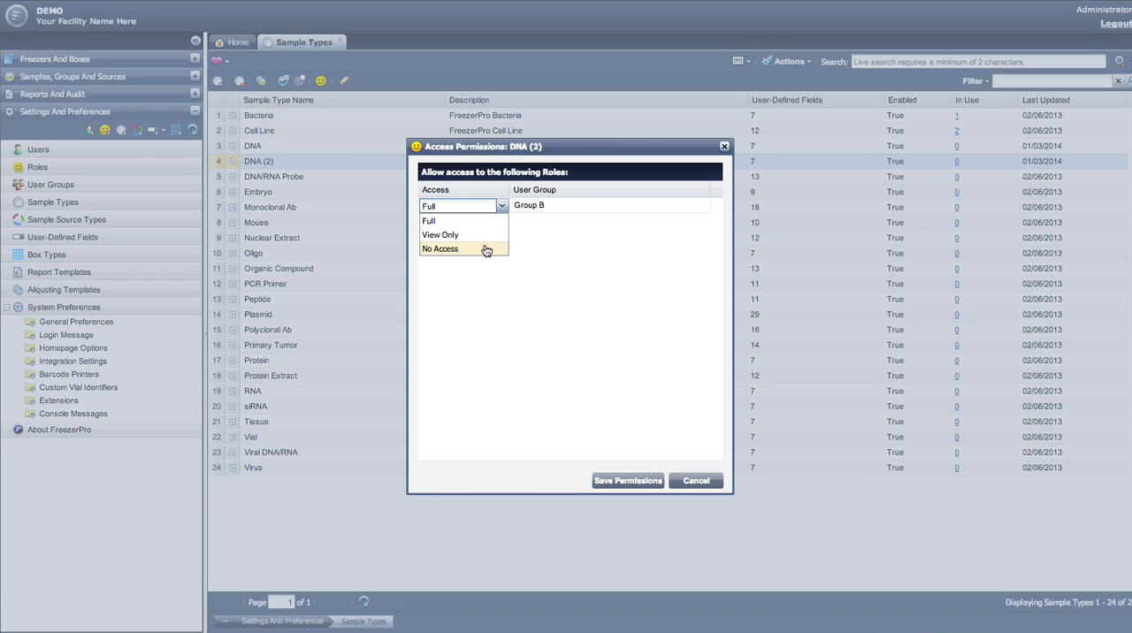
left_click(484, 249)
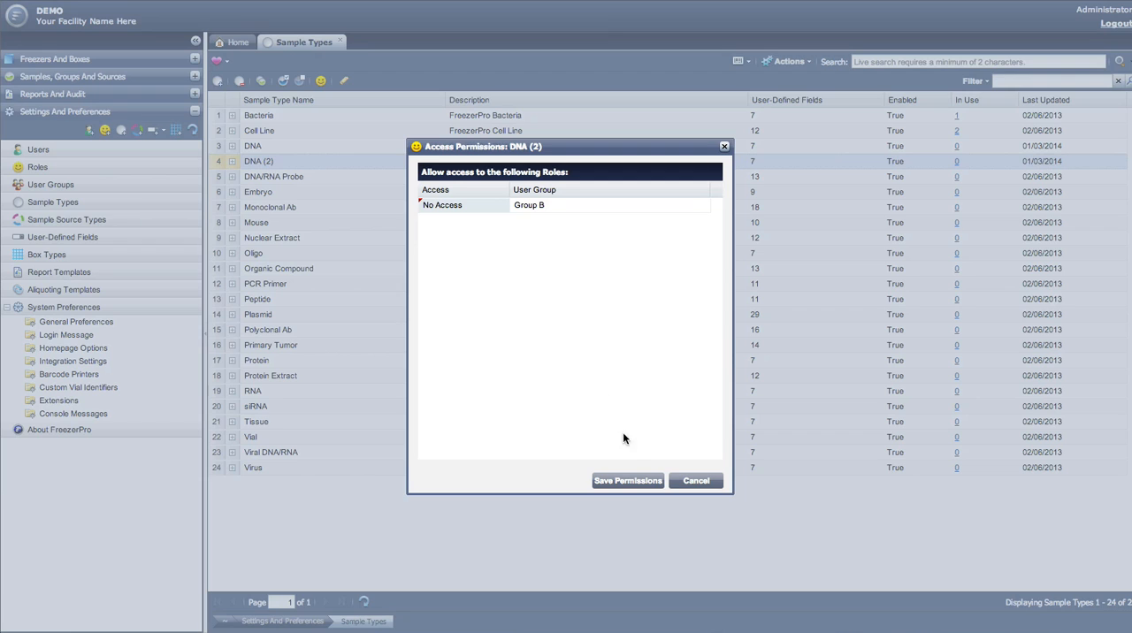
left_click(630, 485)
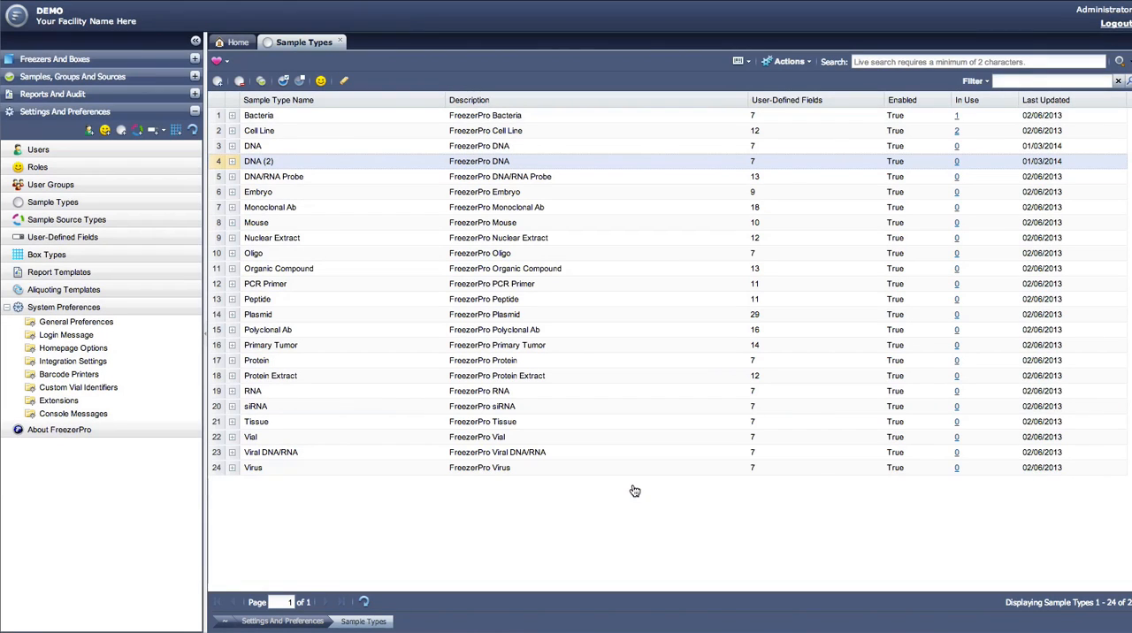